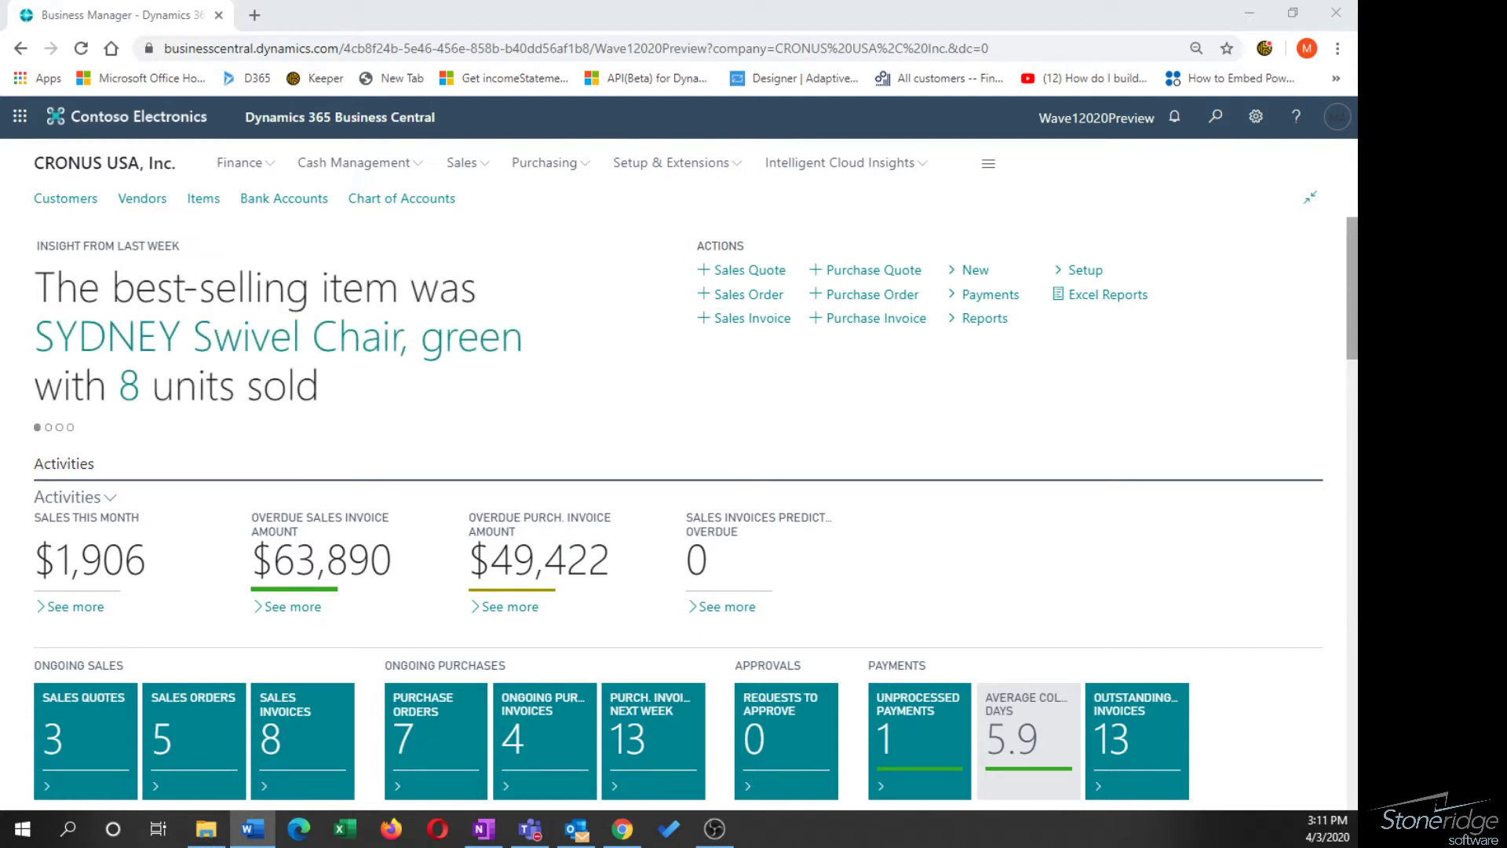
- Open the Recurring Purchase Lines page from vendor 10000 Fabrikam, Inc.'s card
left_click(555, 168)
left_click(40, 210)
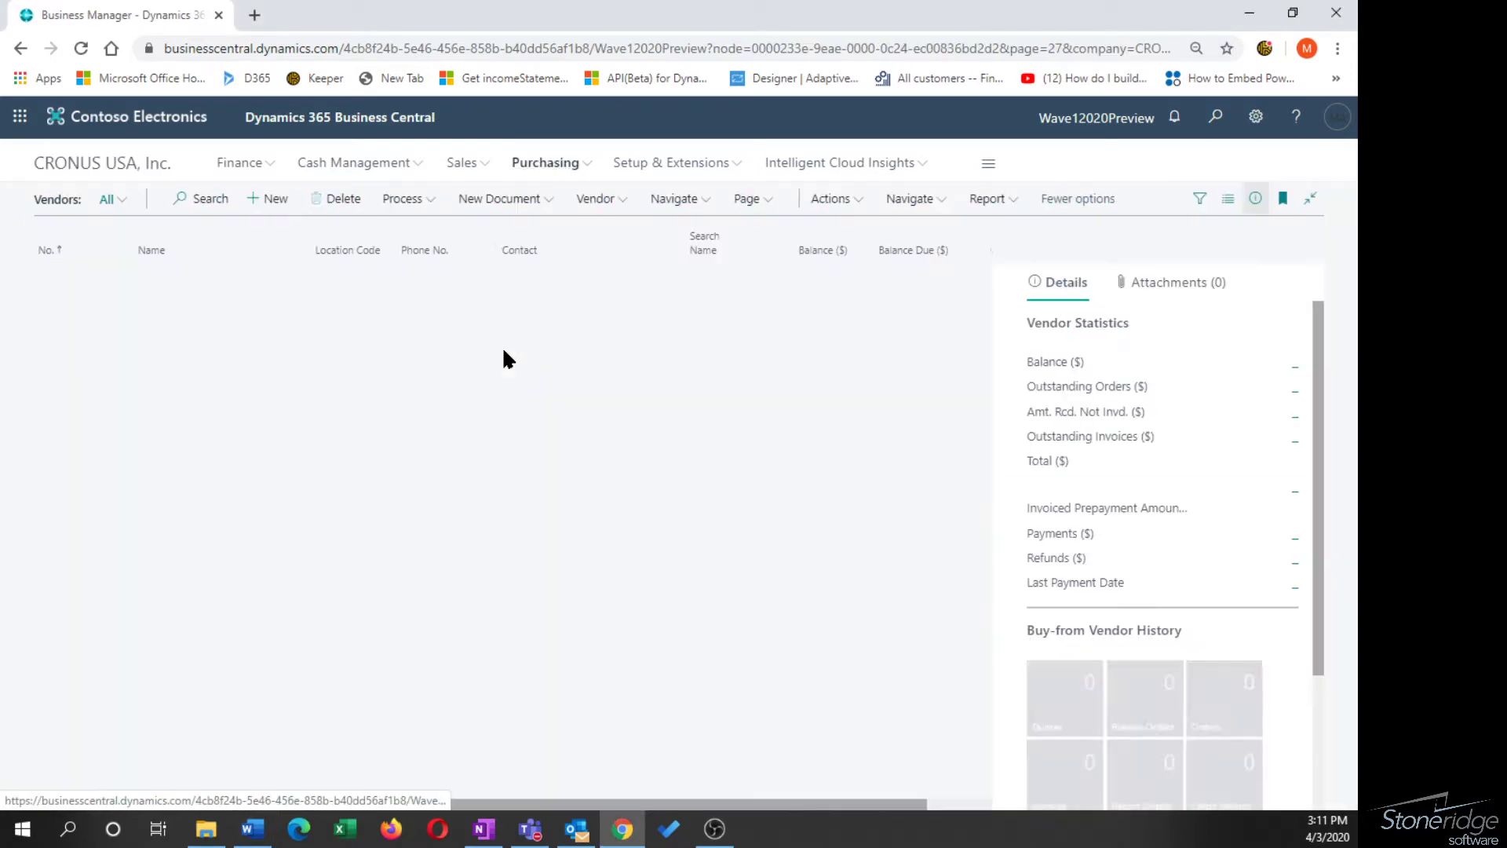
left_click(55, 278)
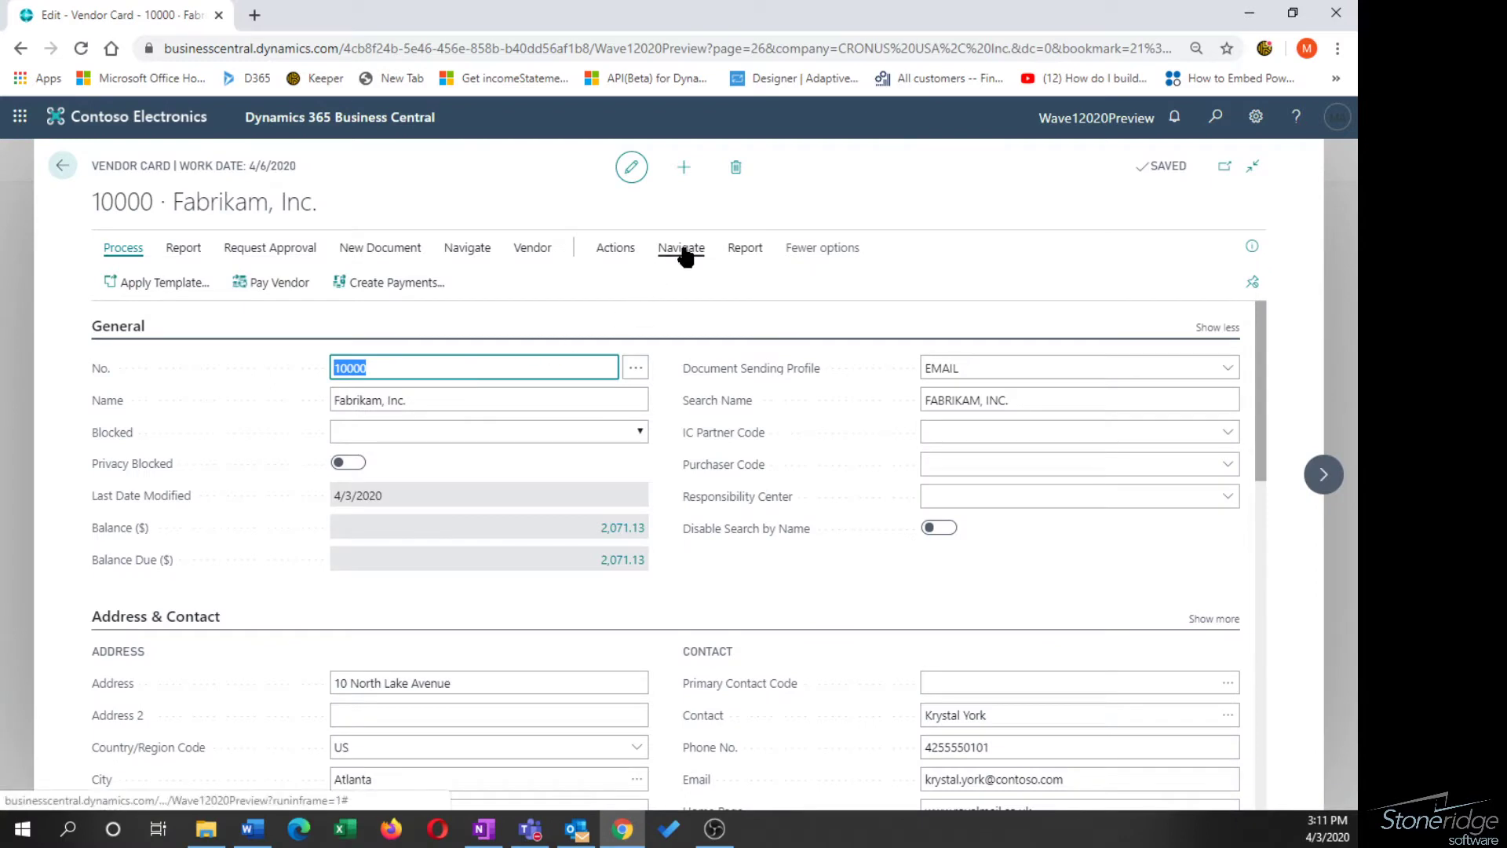
left_click(680, 248)
left_click(253, 283)
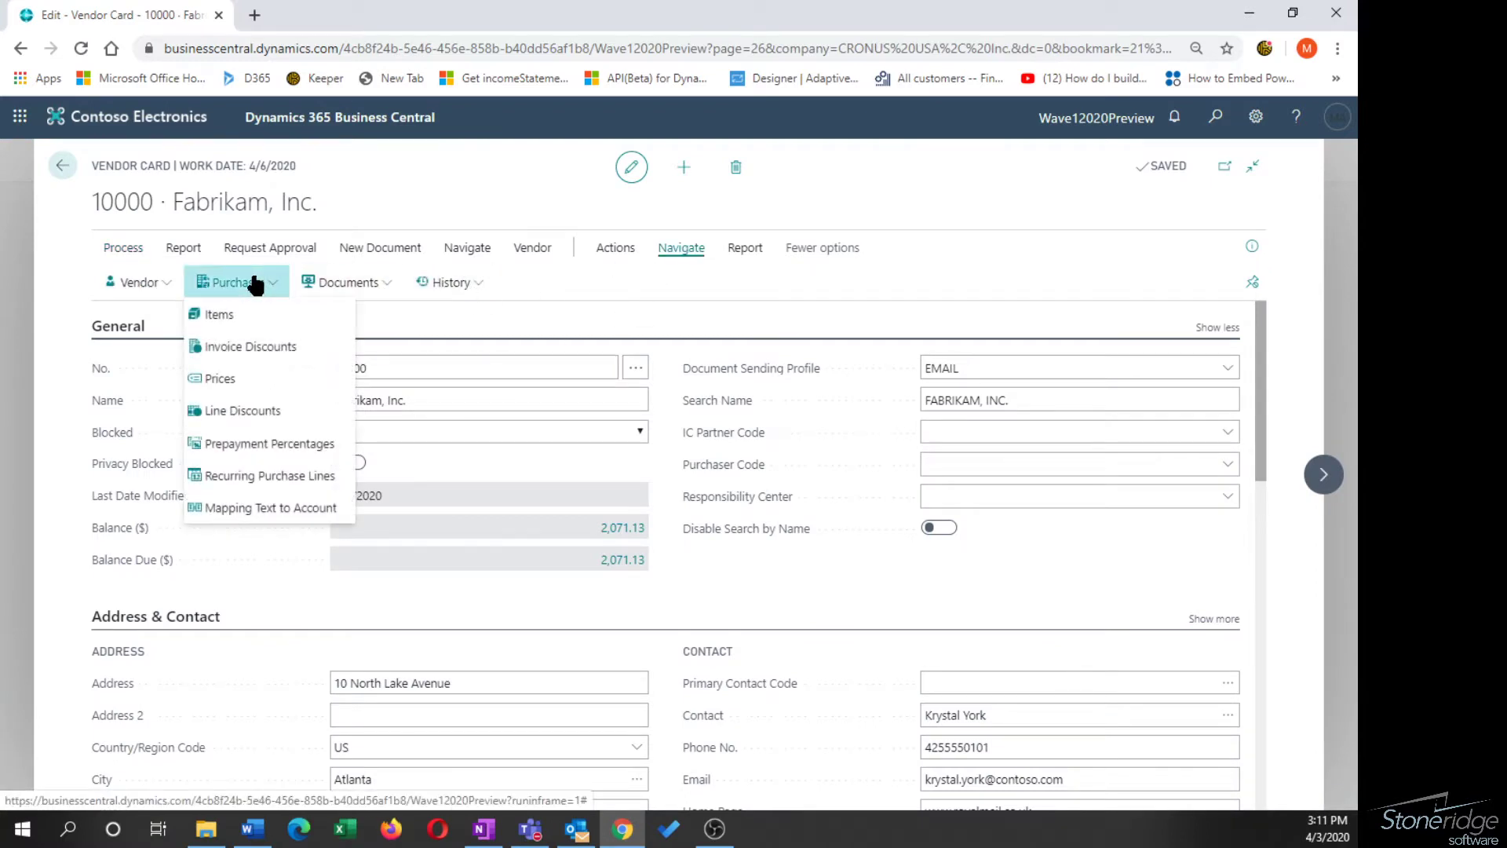
left_click(300, 476)
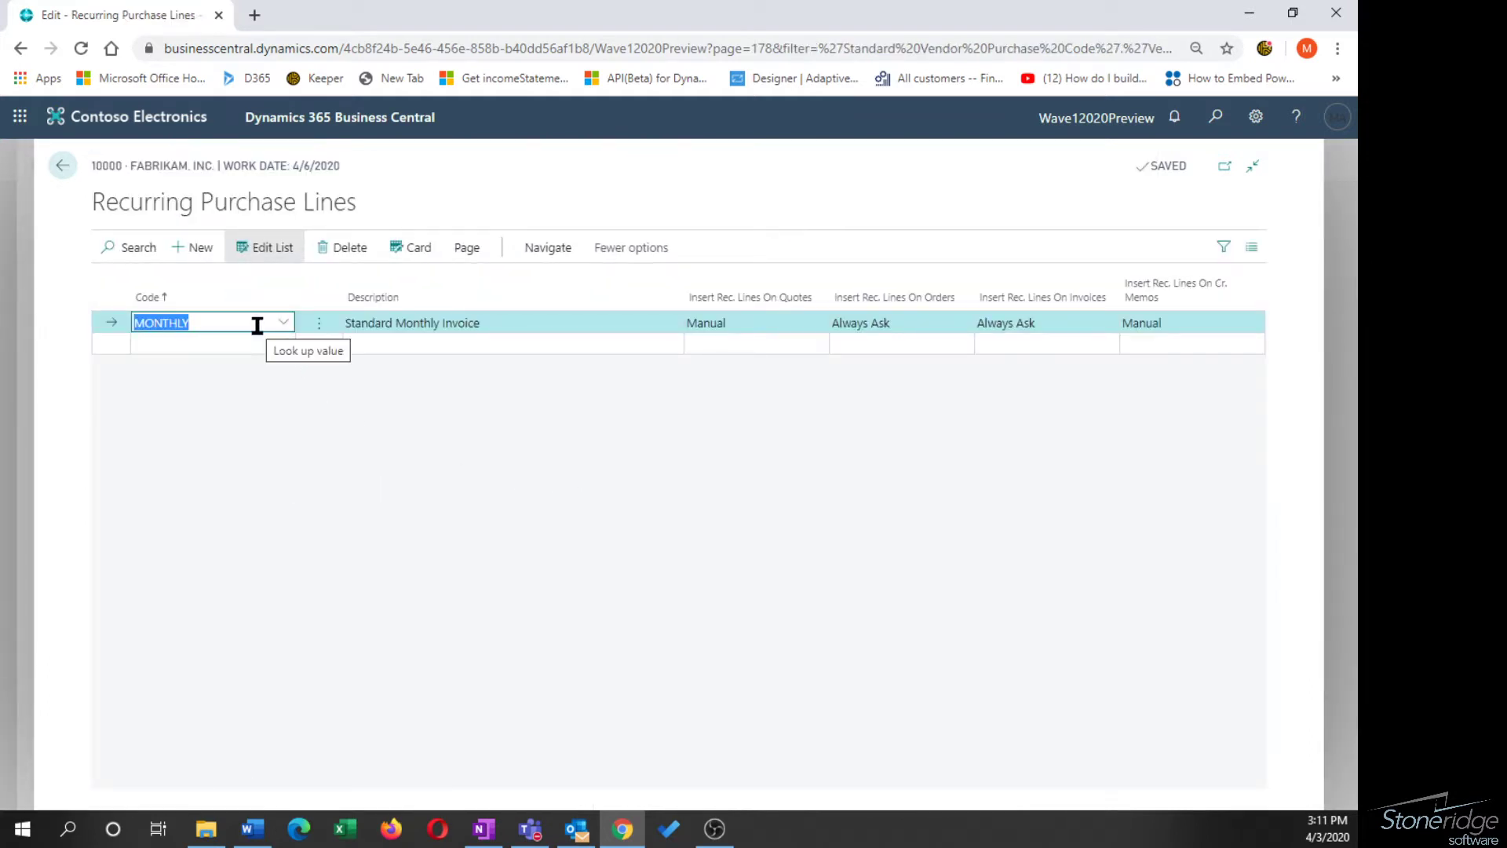
left_click(424, 250)
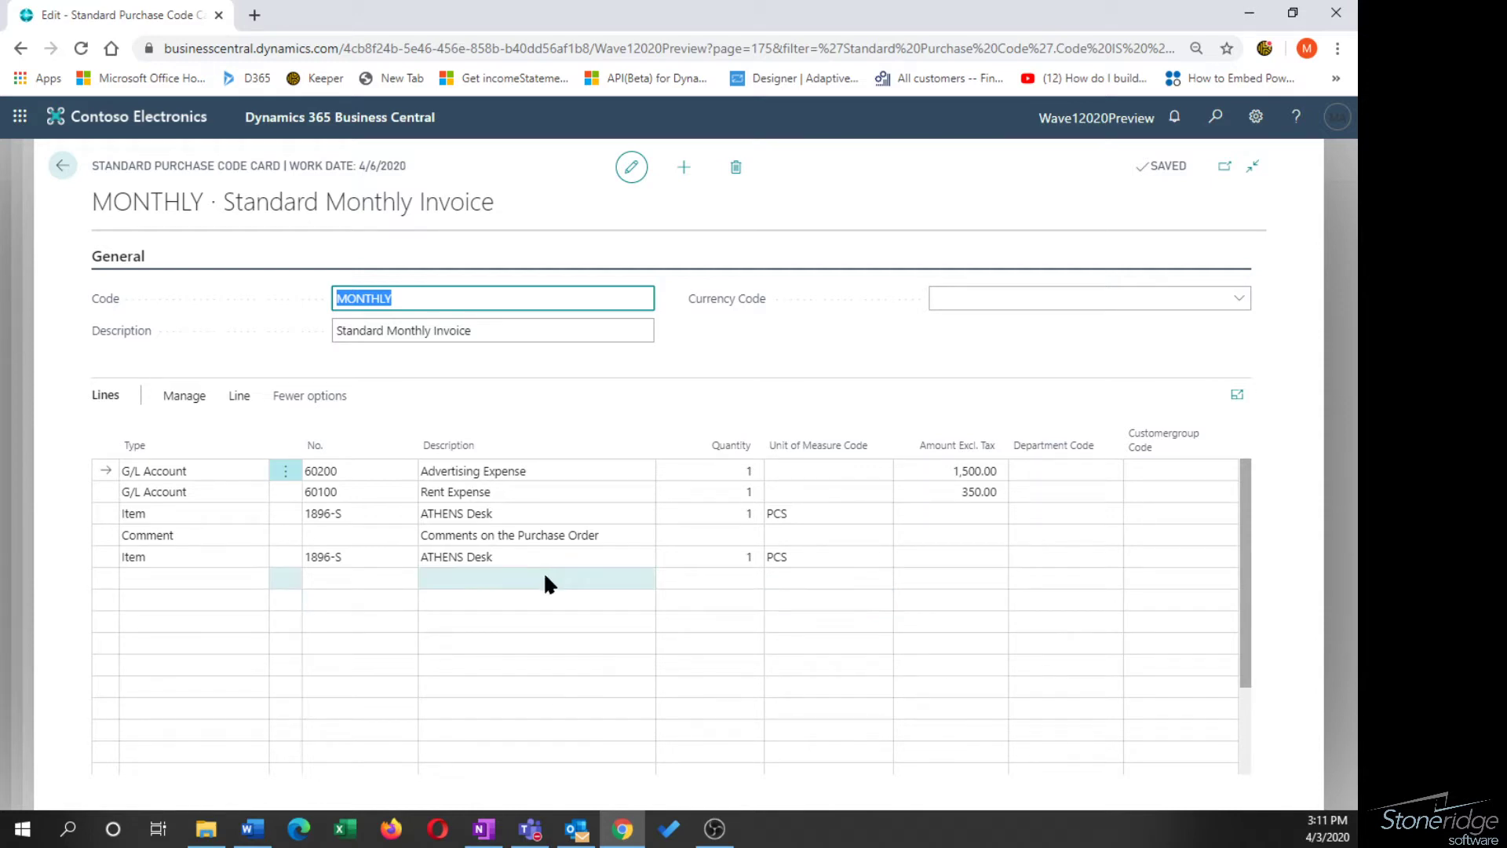
left_click(240, 562)
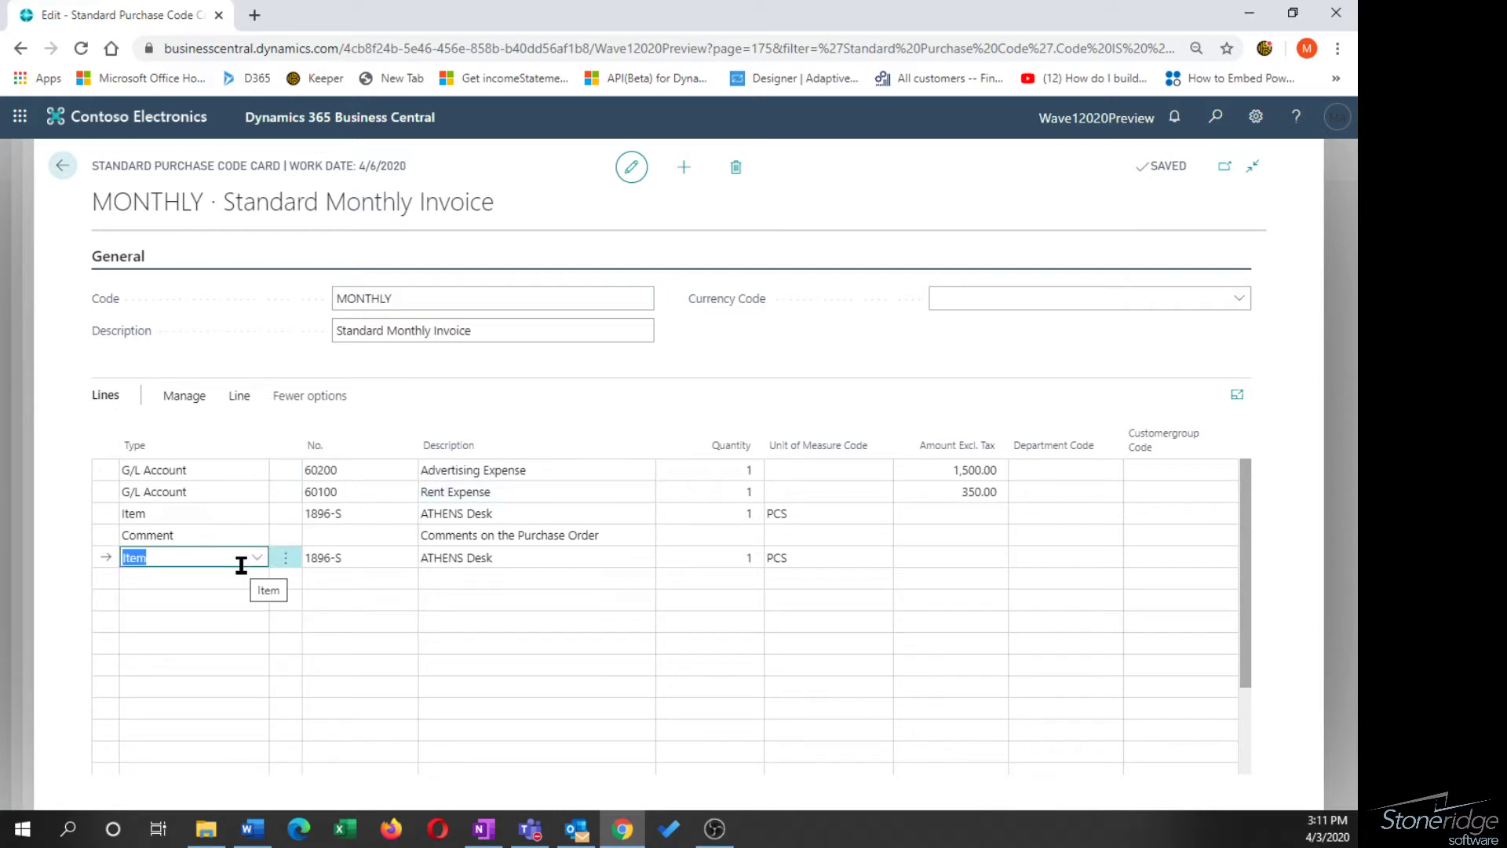
left_click(255, 559)
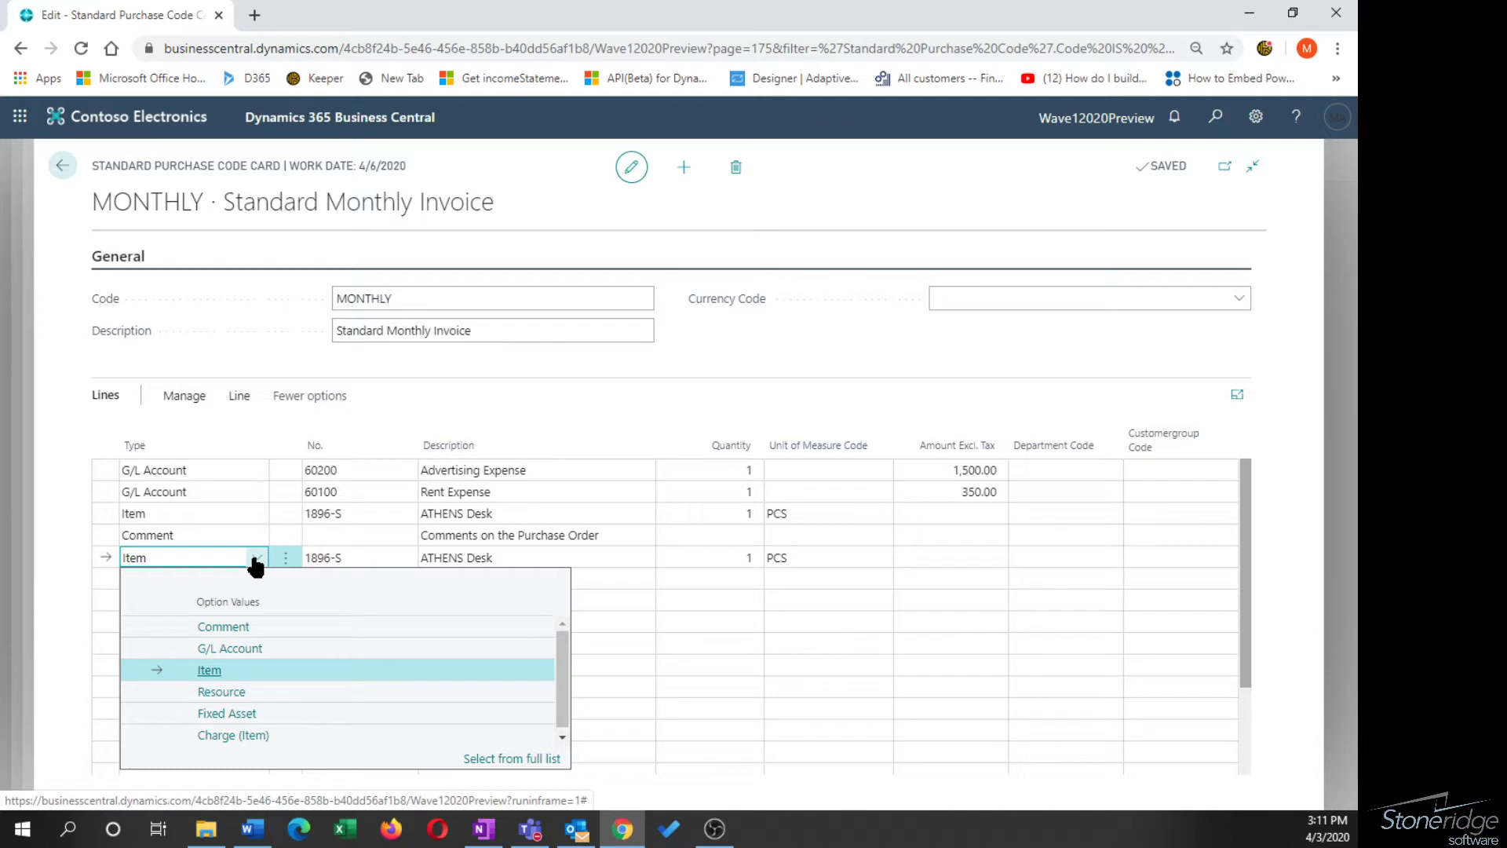
left_click(348, 558)
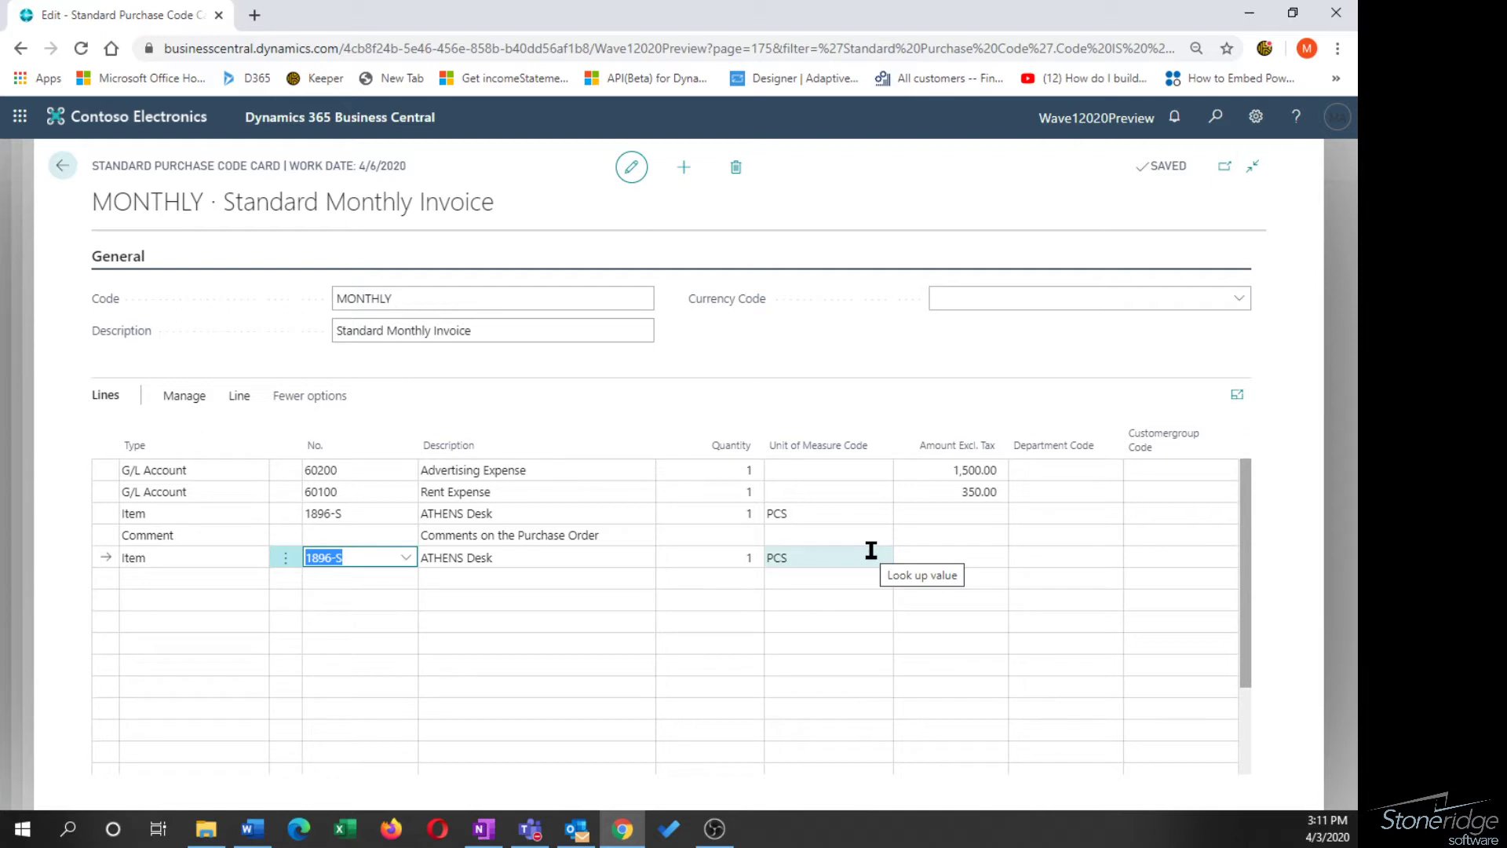
mouse_move(1074, 462)
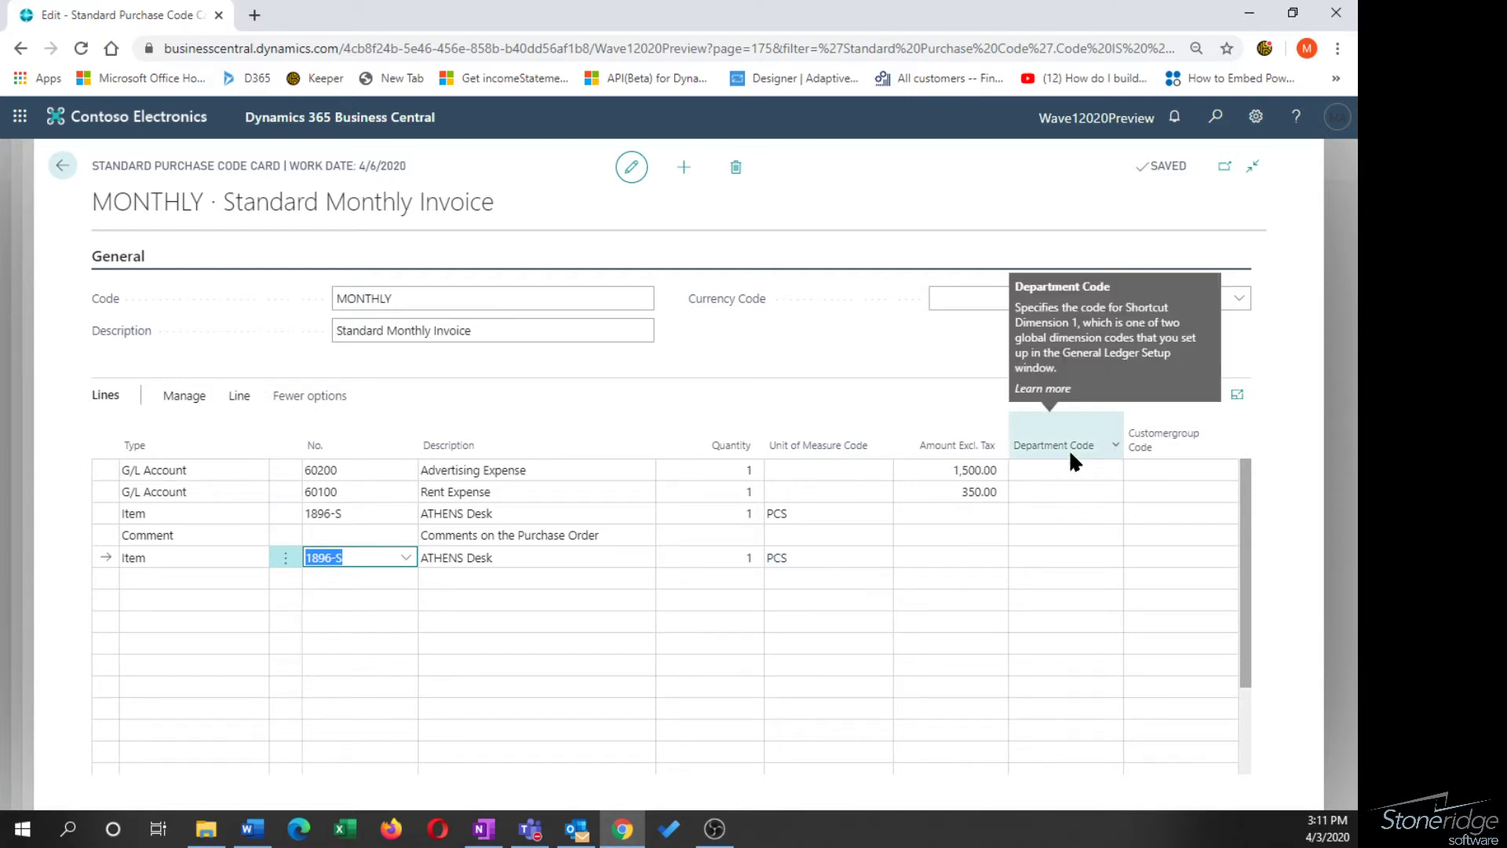
left_click(66, 167)
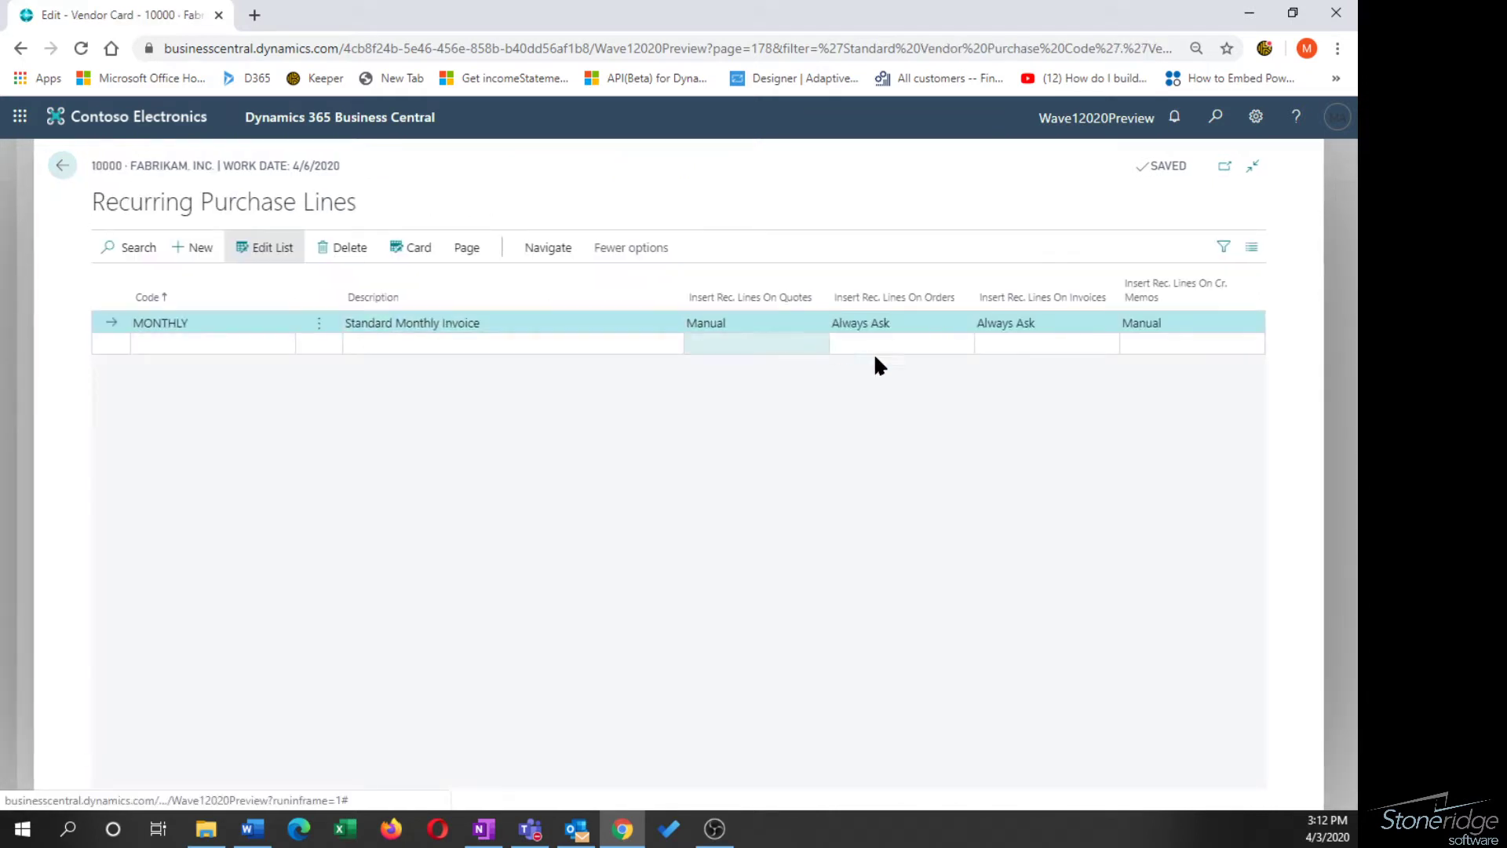
left_click(786, 328)
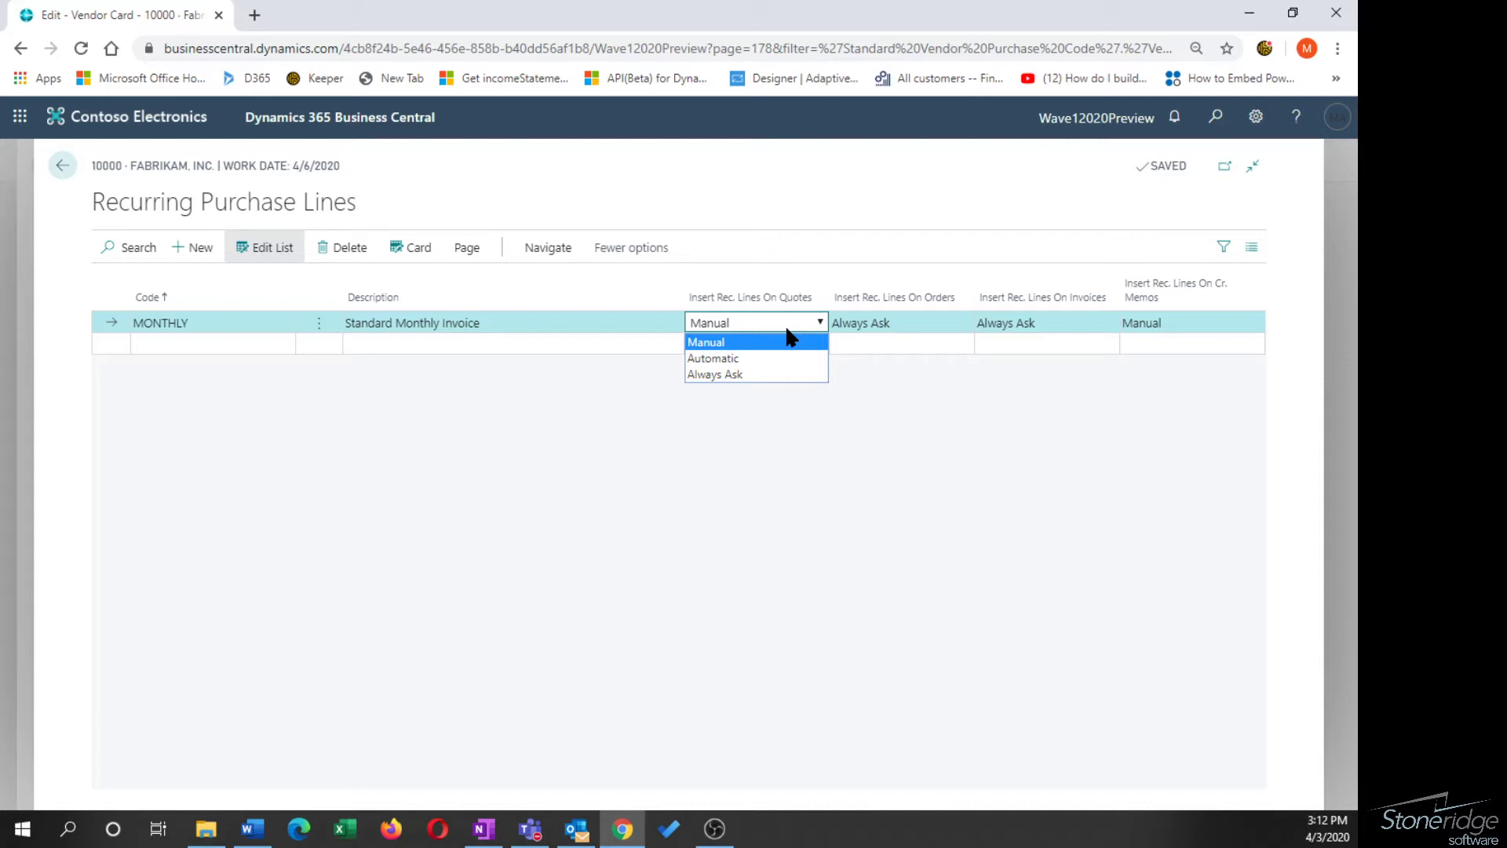
- Go back to the vendor card for 10000 Fabrikam, Inc
left_click(63, 166)
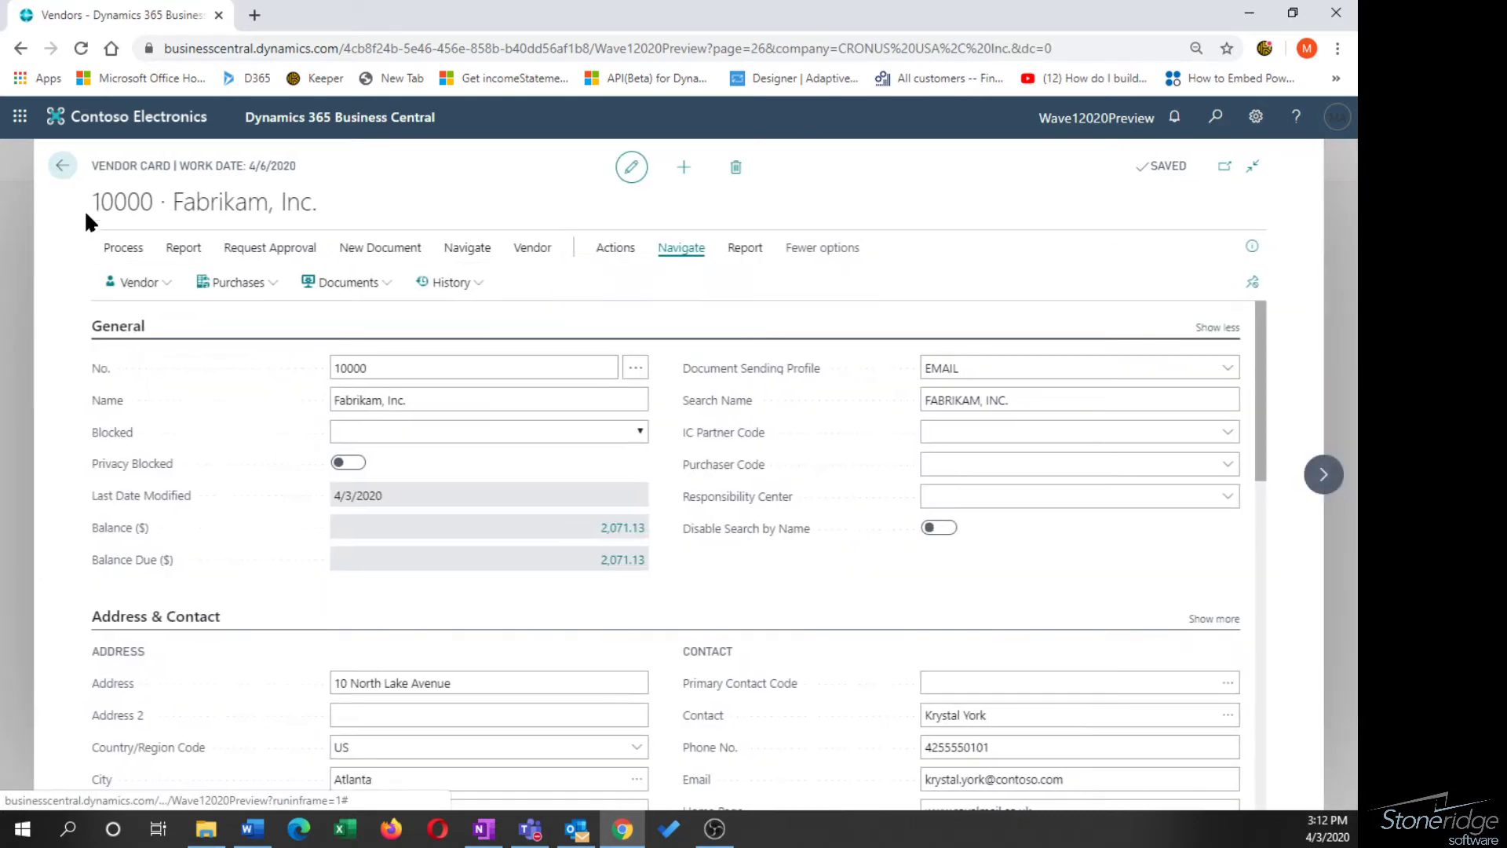
- Create new purchase order 106018 for Fabrikam, Inc. from the Vendors list
left_click(62, 165)
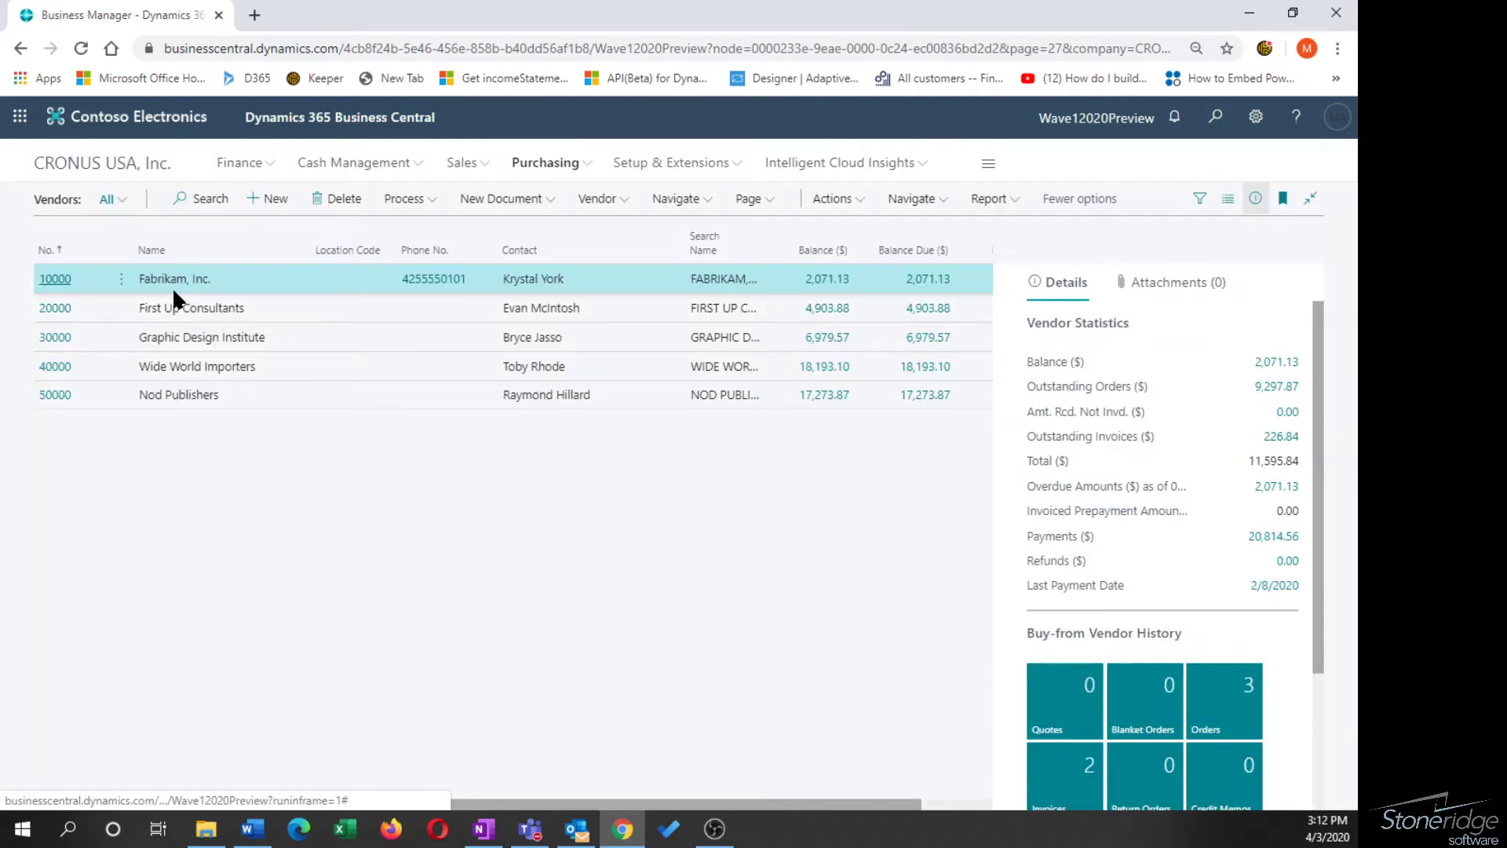
left_click(538, 201)
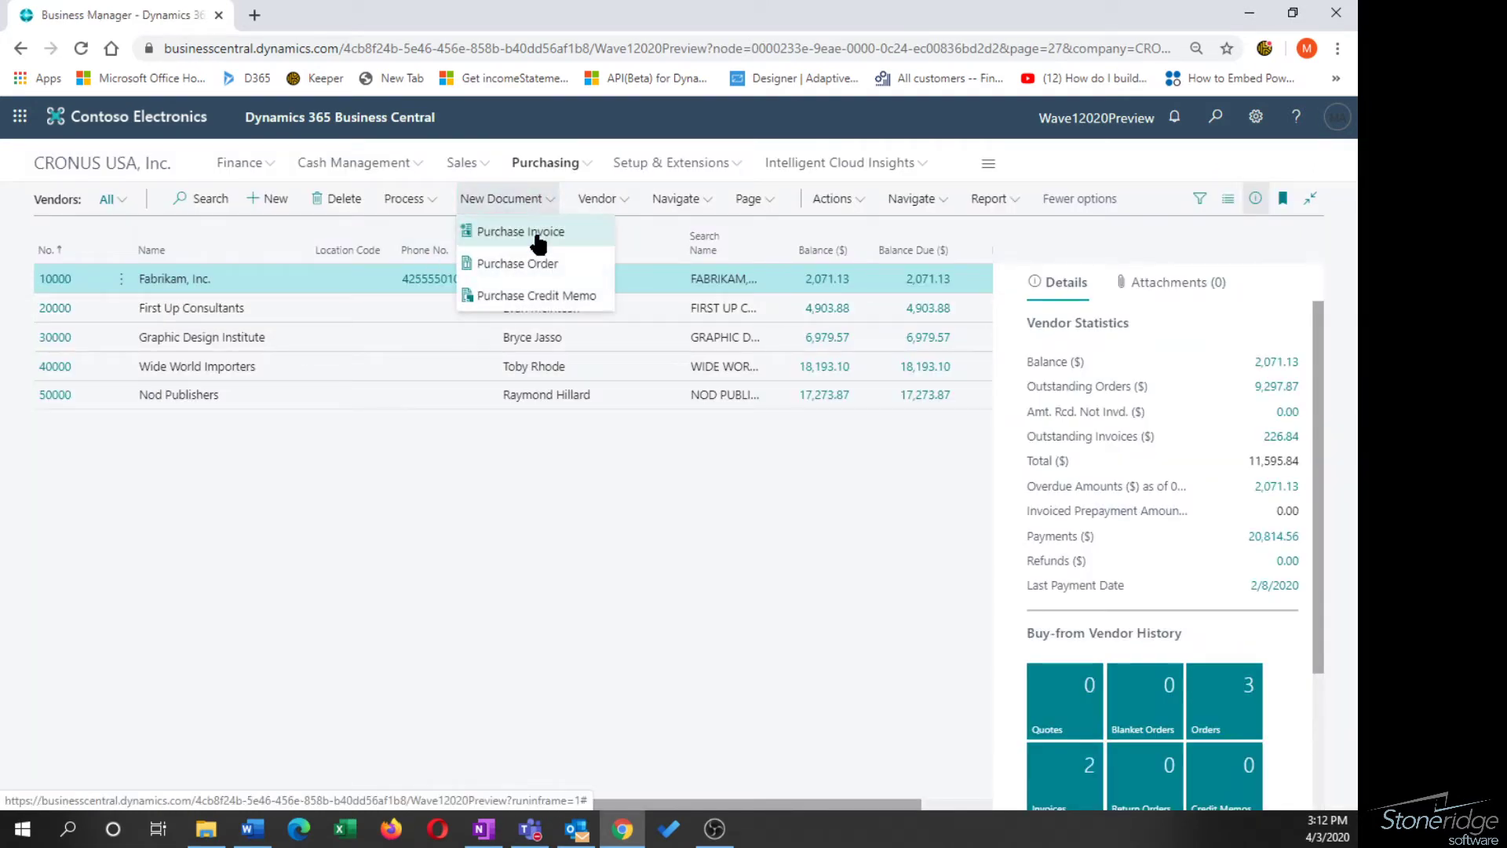
left_click(532, 267)
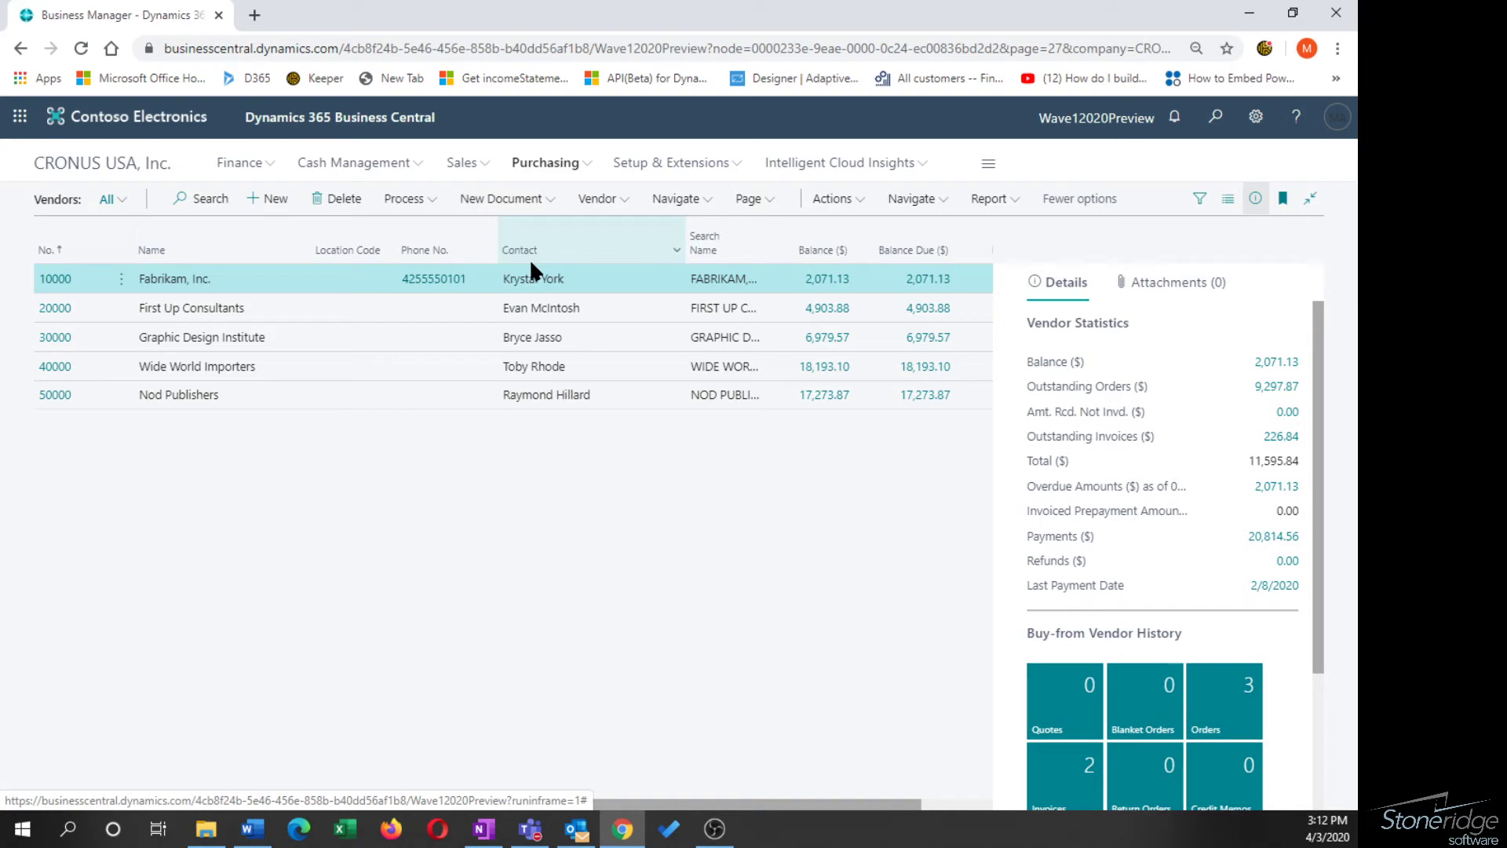
key("Tab")
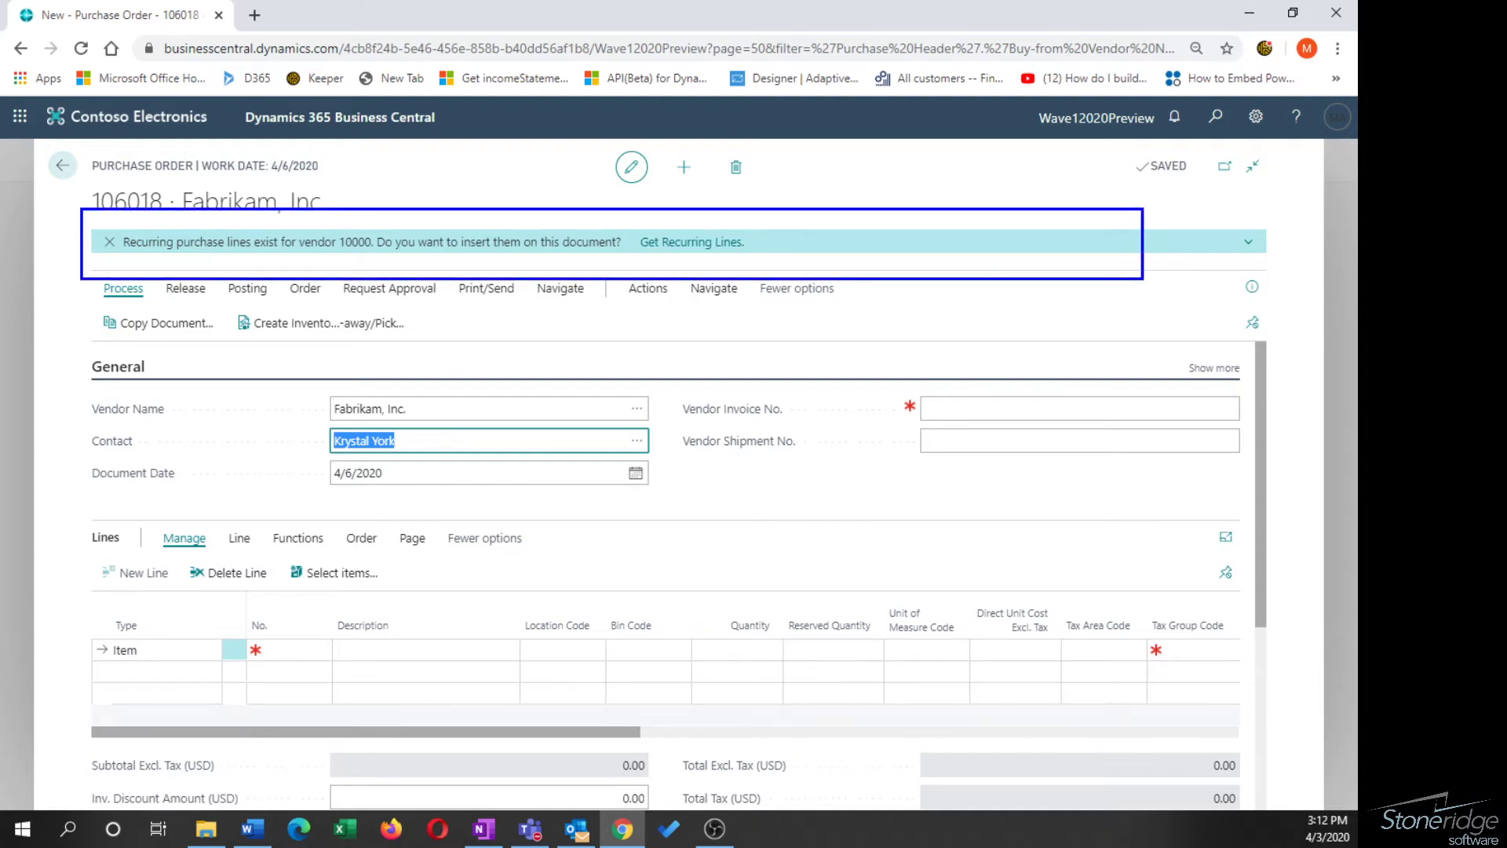
left_click(657, 245)
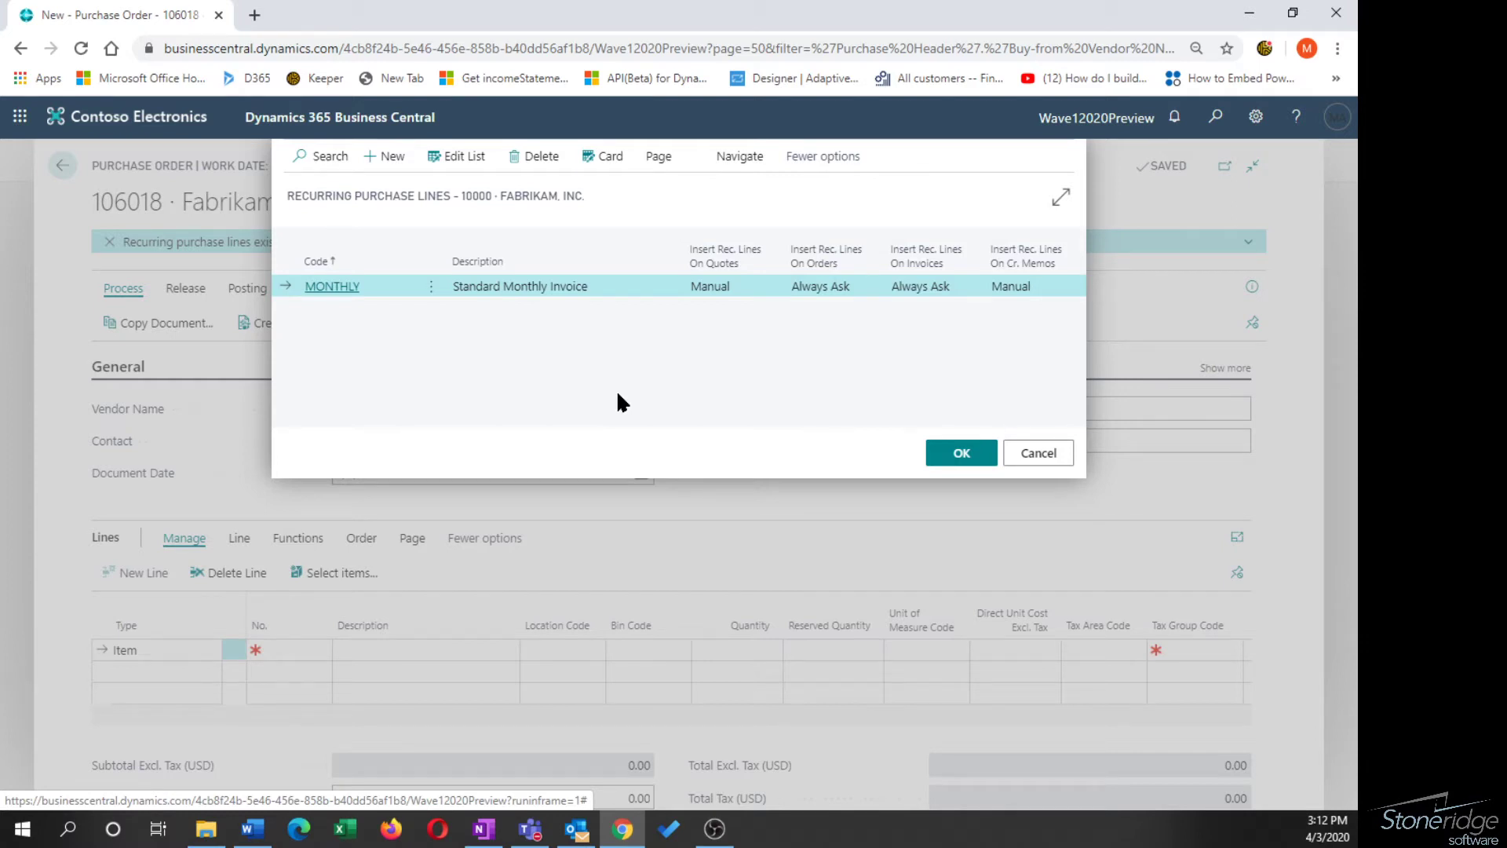
- Insert the MONTHLY lines (Advertising Expense, Rent Expense, ATHENS Desk) into order 106018
left_click(954, 453)
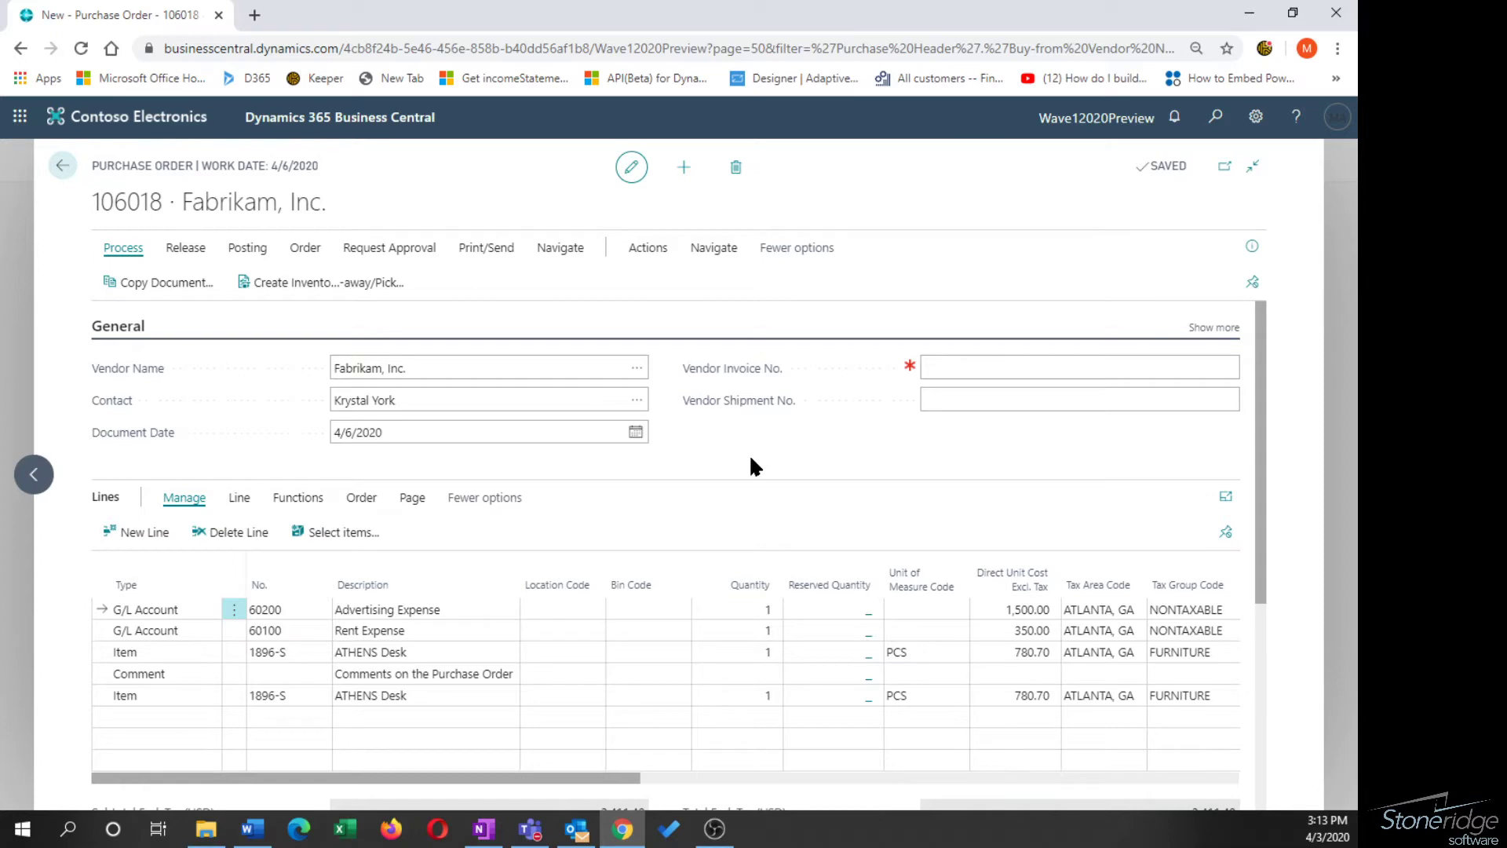
left_click(736, 167)
- Delete order 106018 and go to the purchase orders list
left_click(775, 521)
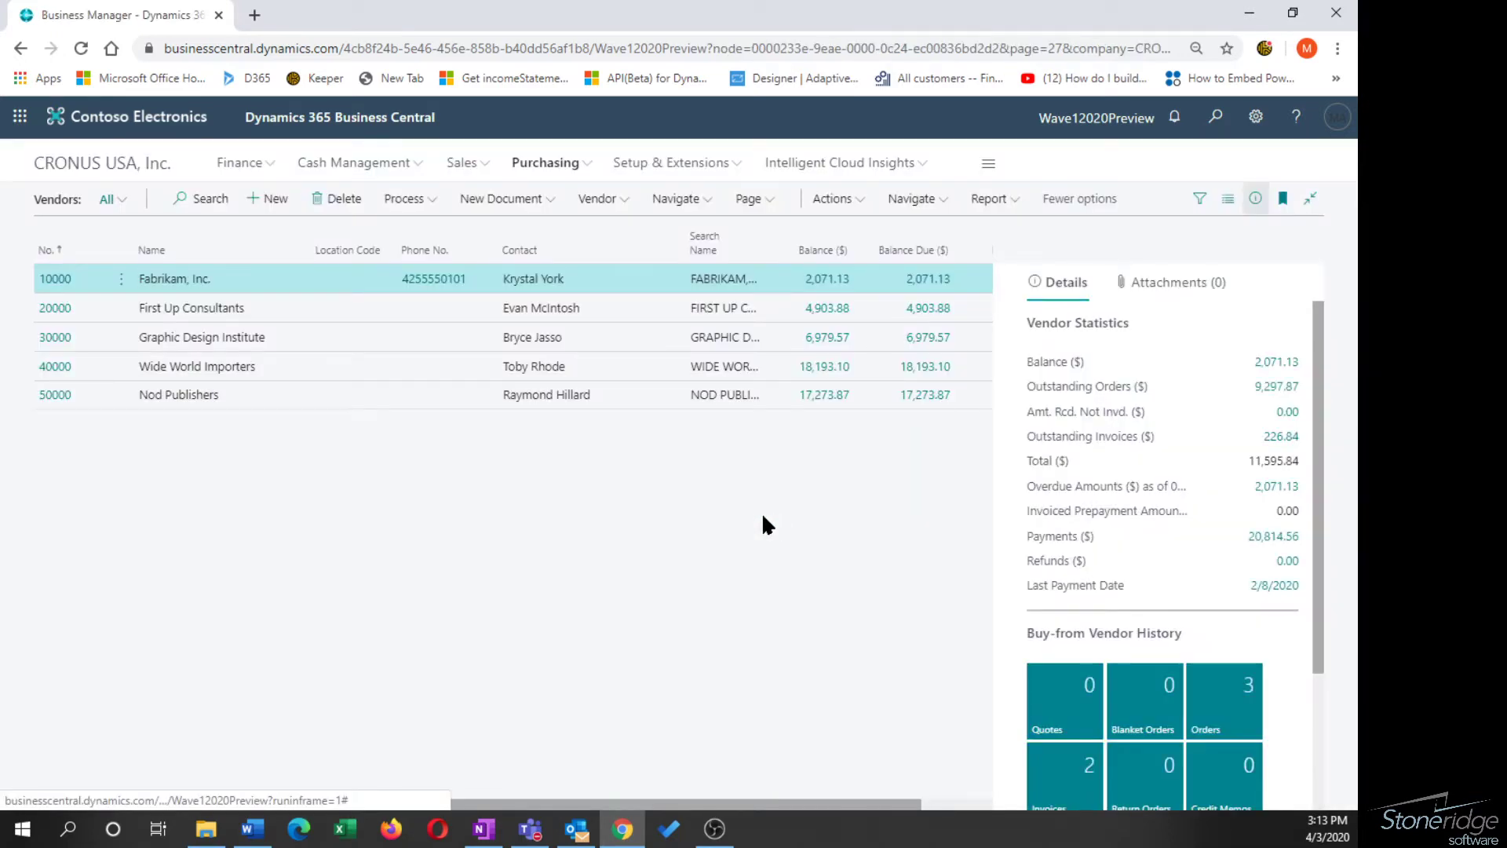
left_click(548, 165)
left_click(383, 201)
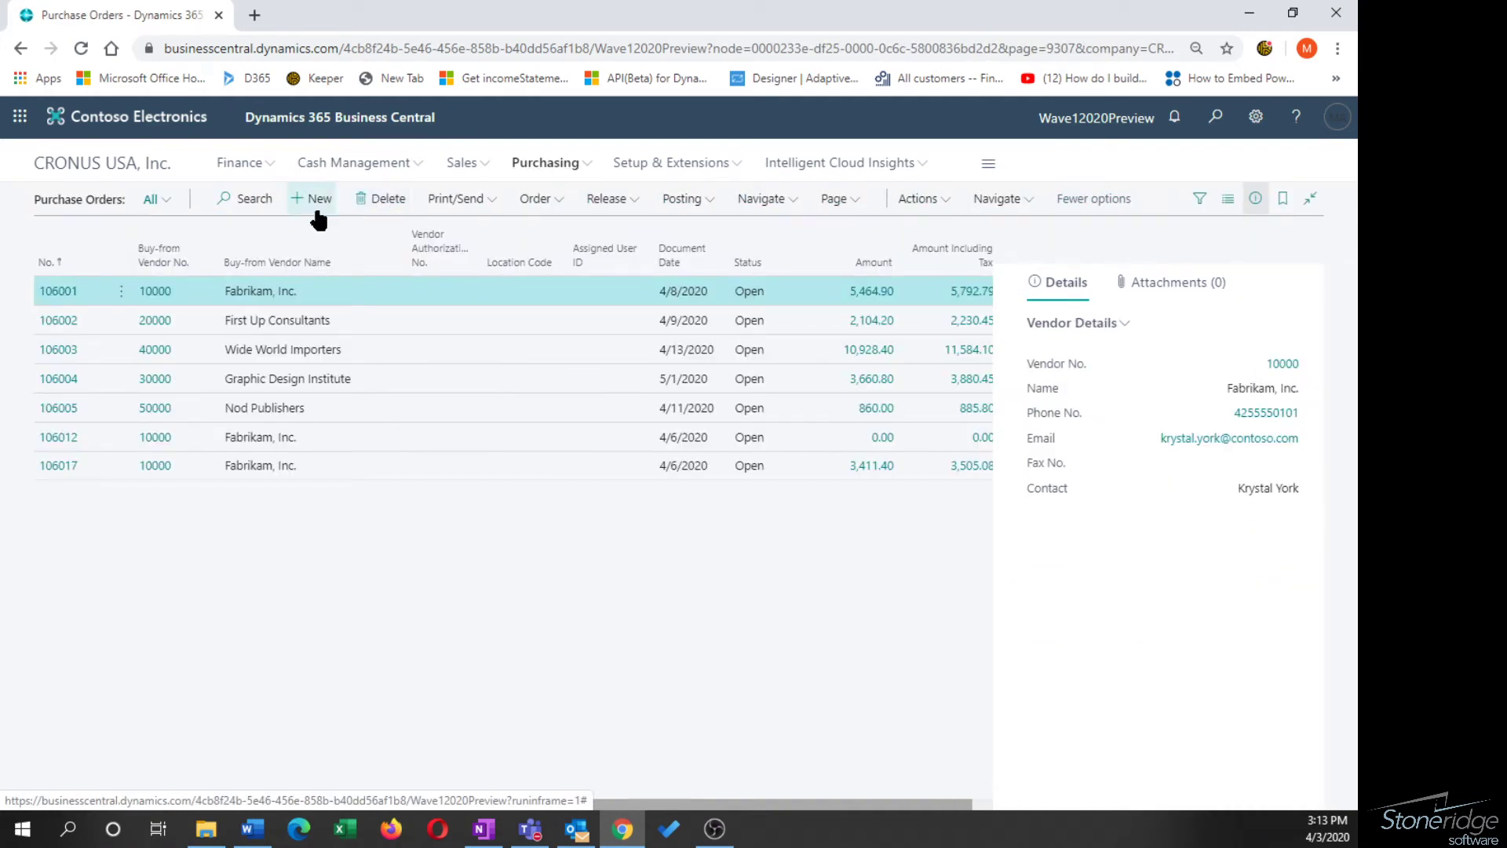
- Create new purchase order 106019 with Fabrikam, Inc. as the vendor
left_click(317, 210)
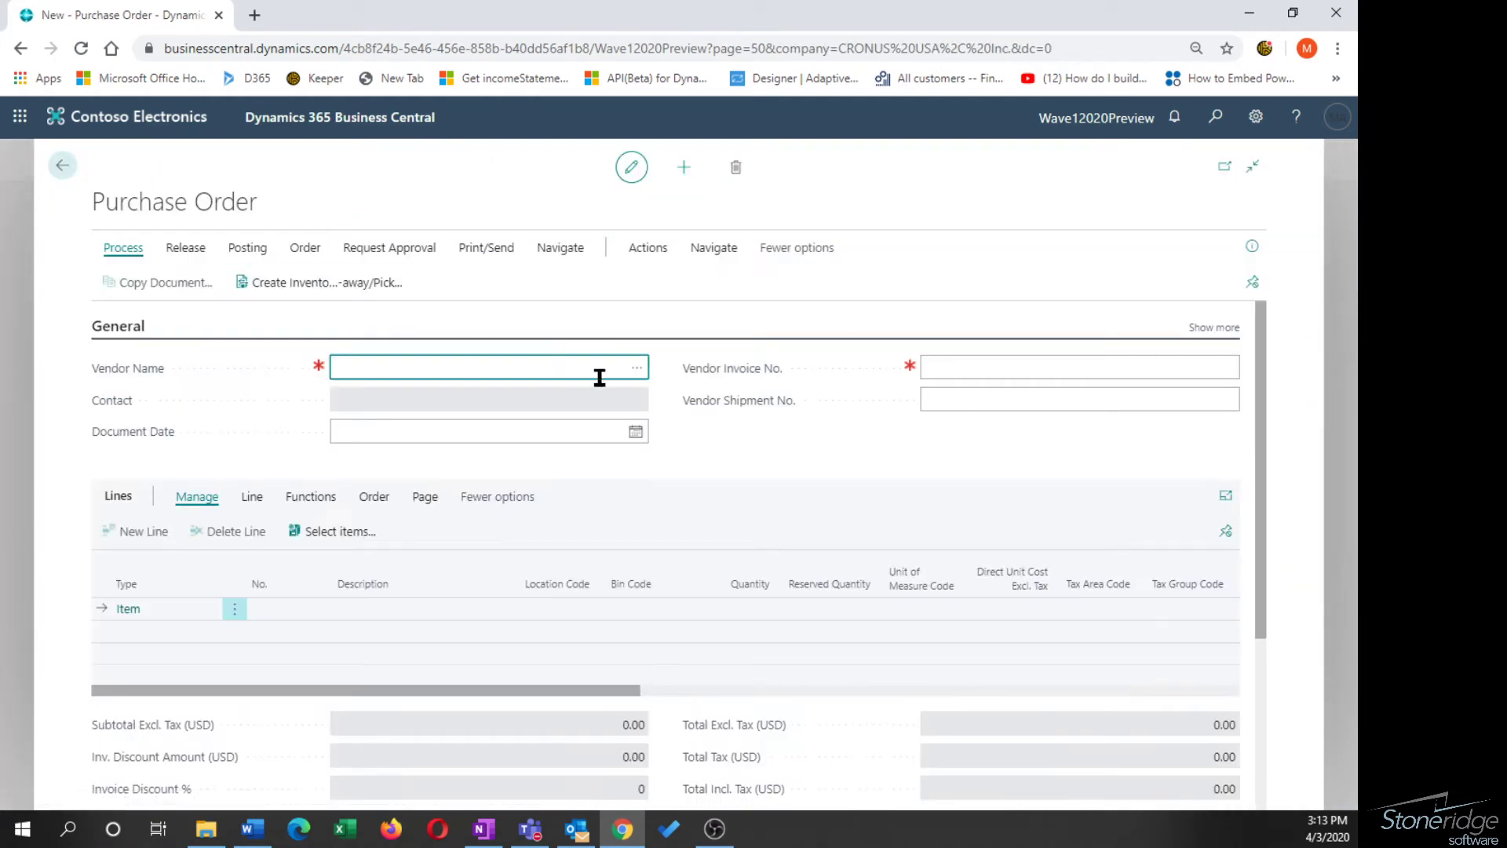
left_click(638, 369)
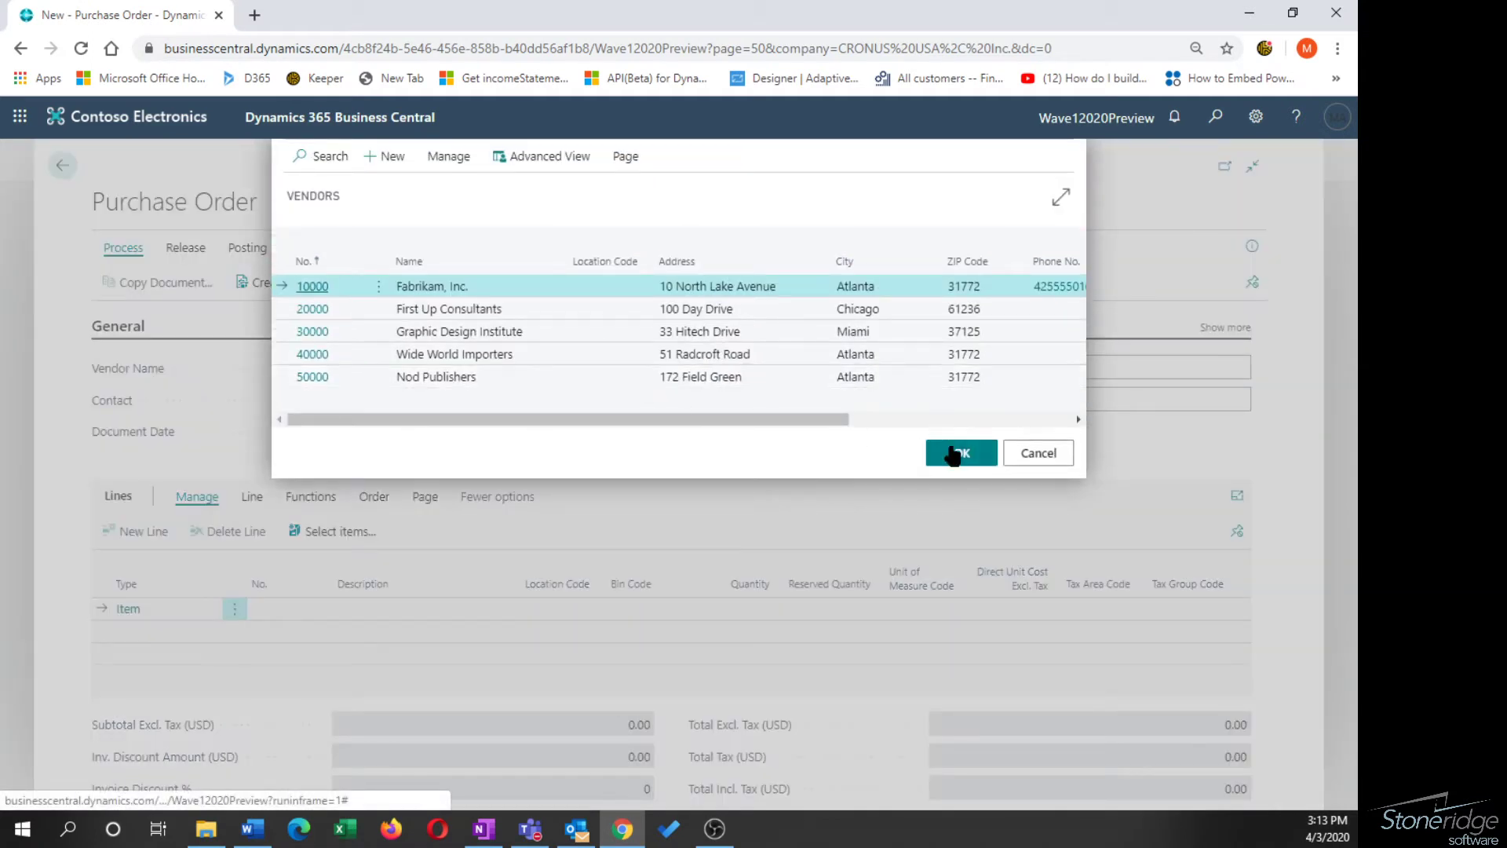
left_click(953, 453)
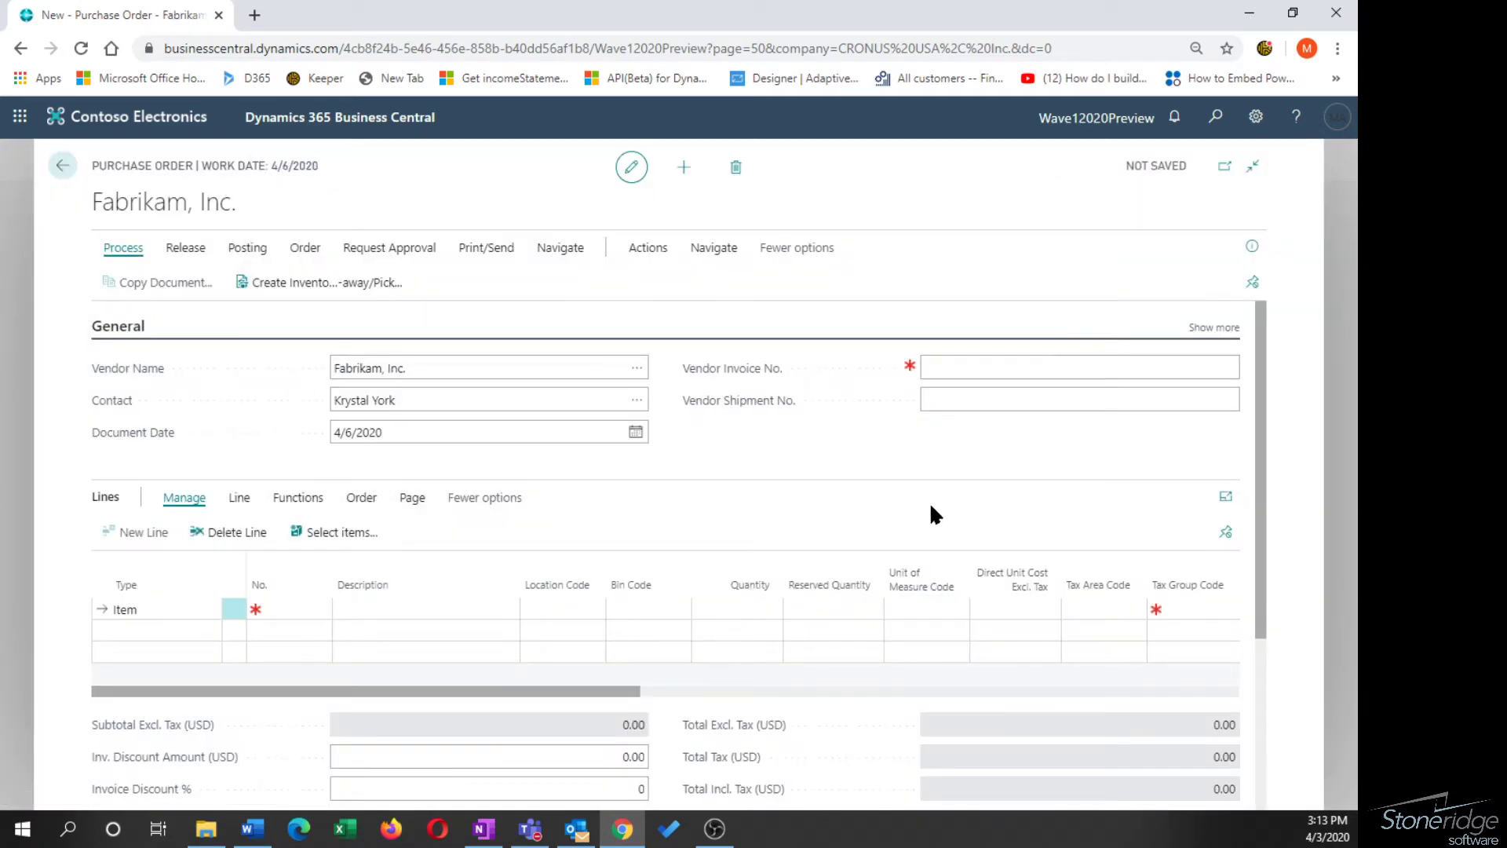
left_click(527, 410)
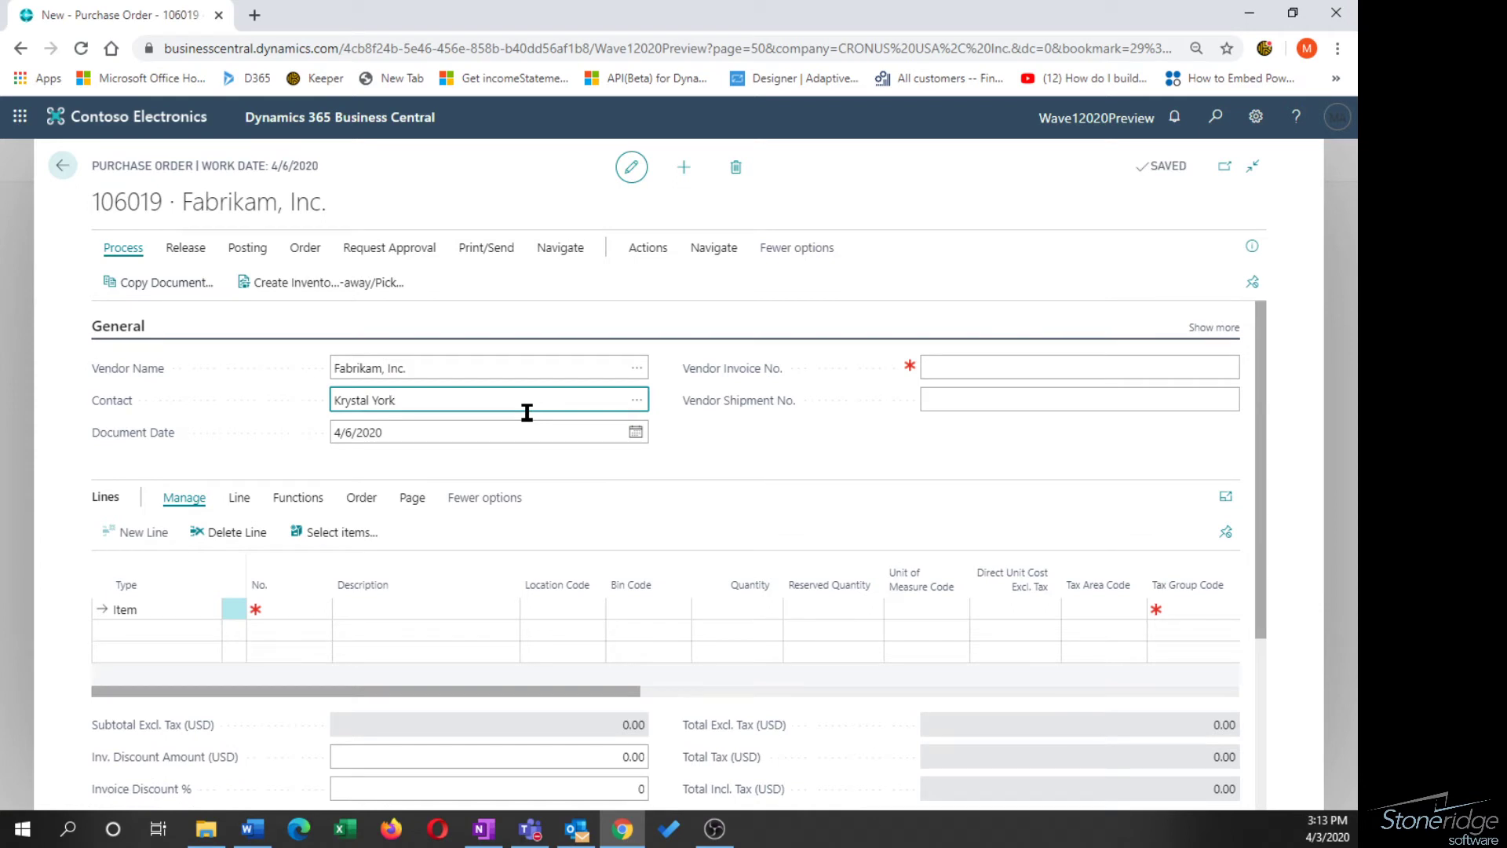
left_click(647, 249)
- Add the MONTHLY recurring purchase lines to order 106019, totalling 3,411.40
left_click(175, 287)
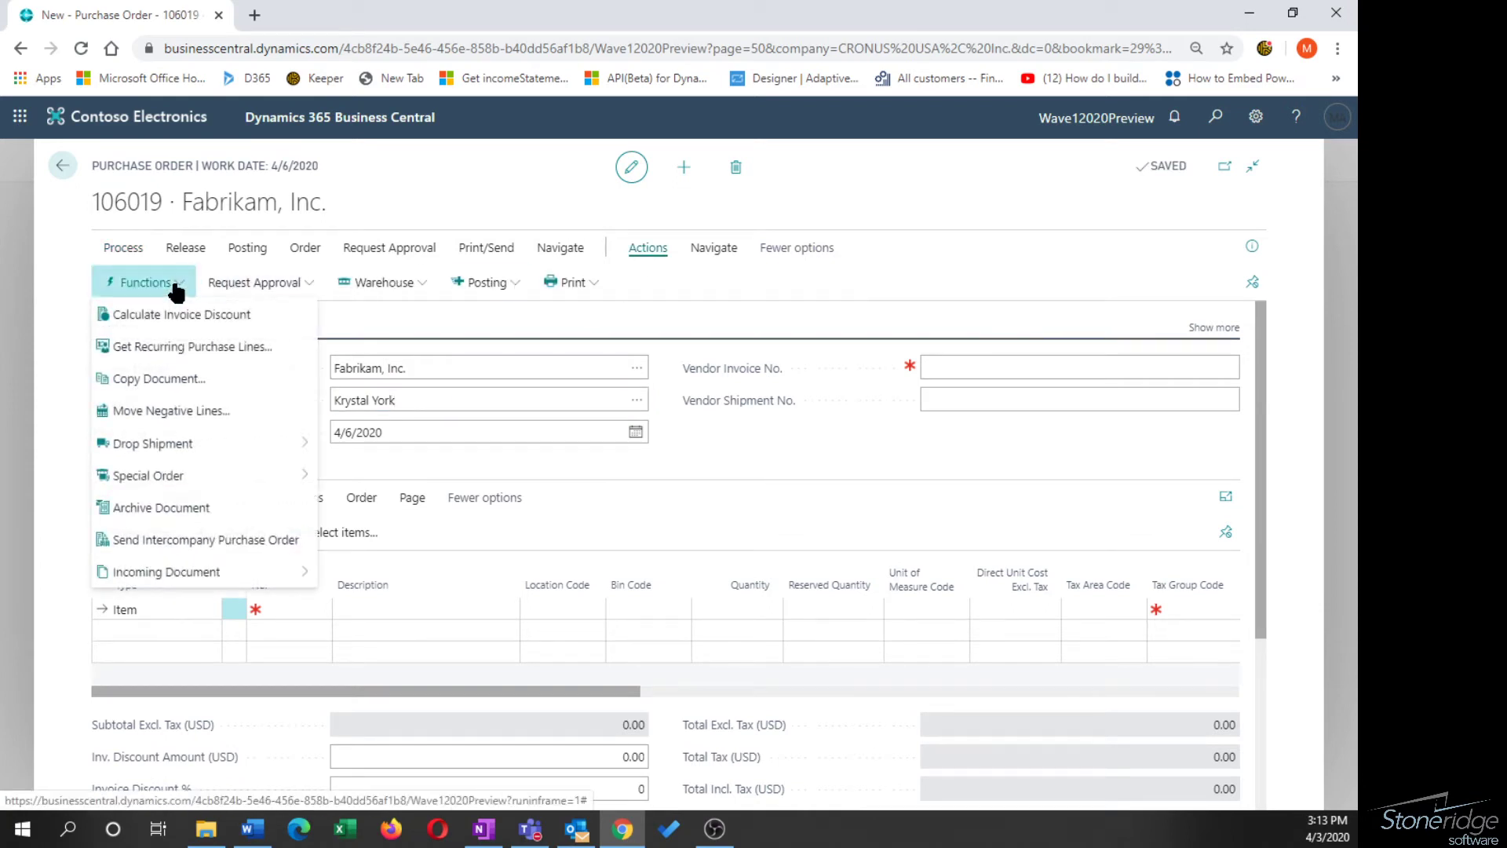
left_click(187, 344)
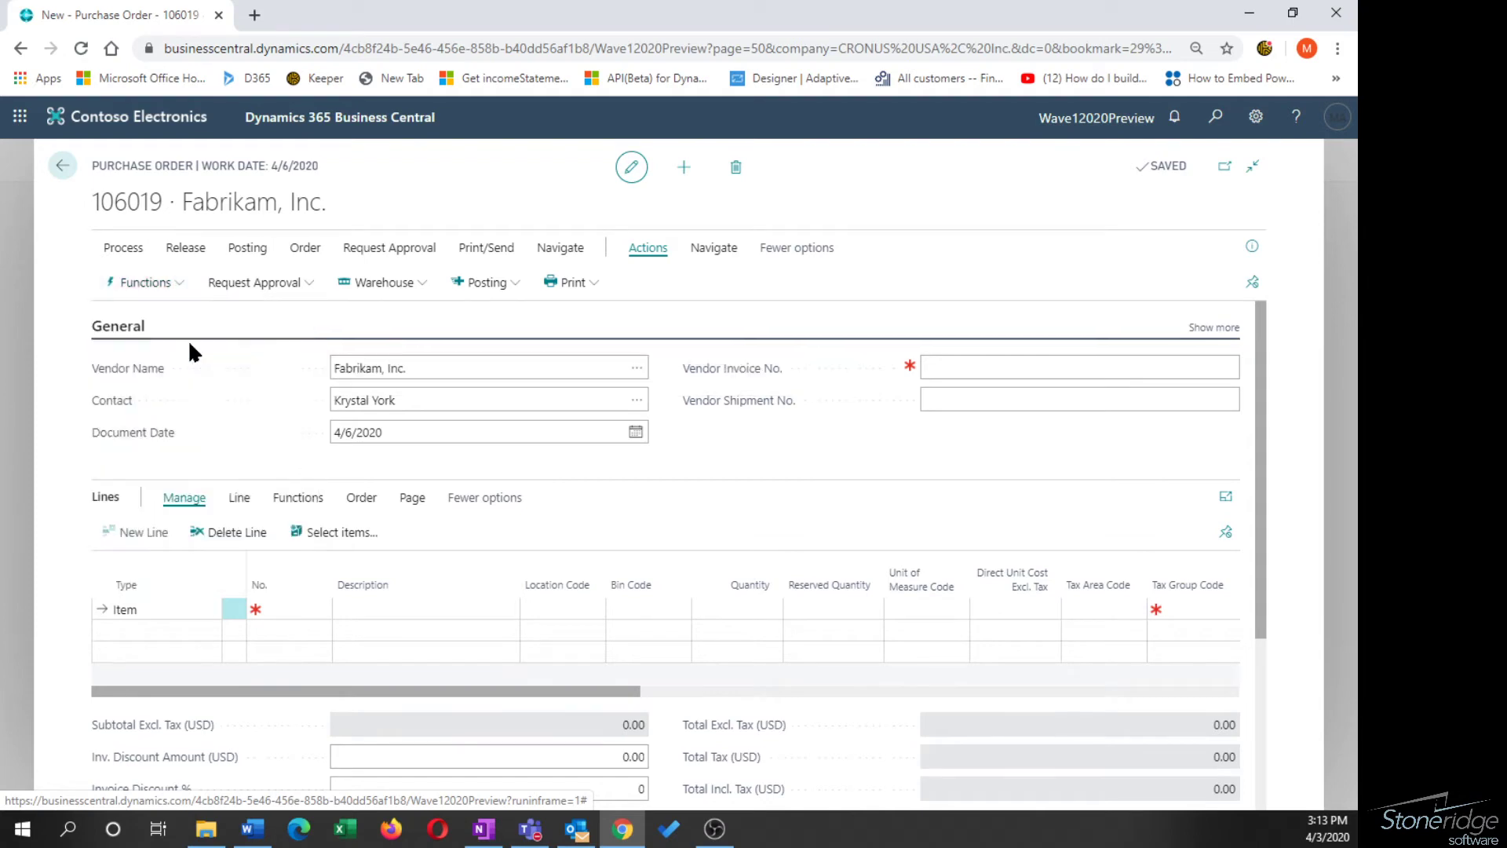
left_click(971, 463)
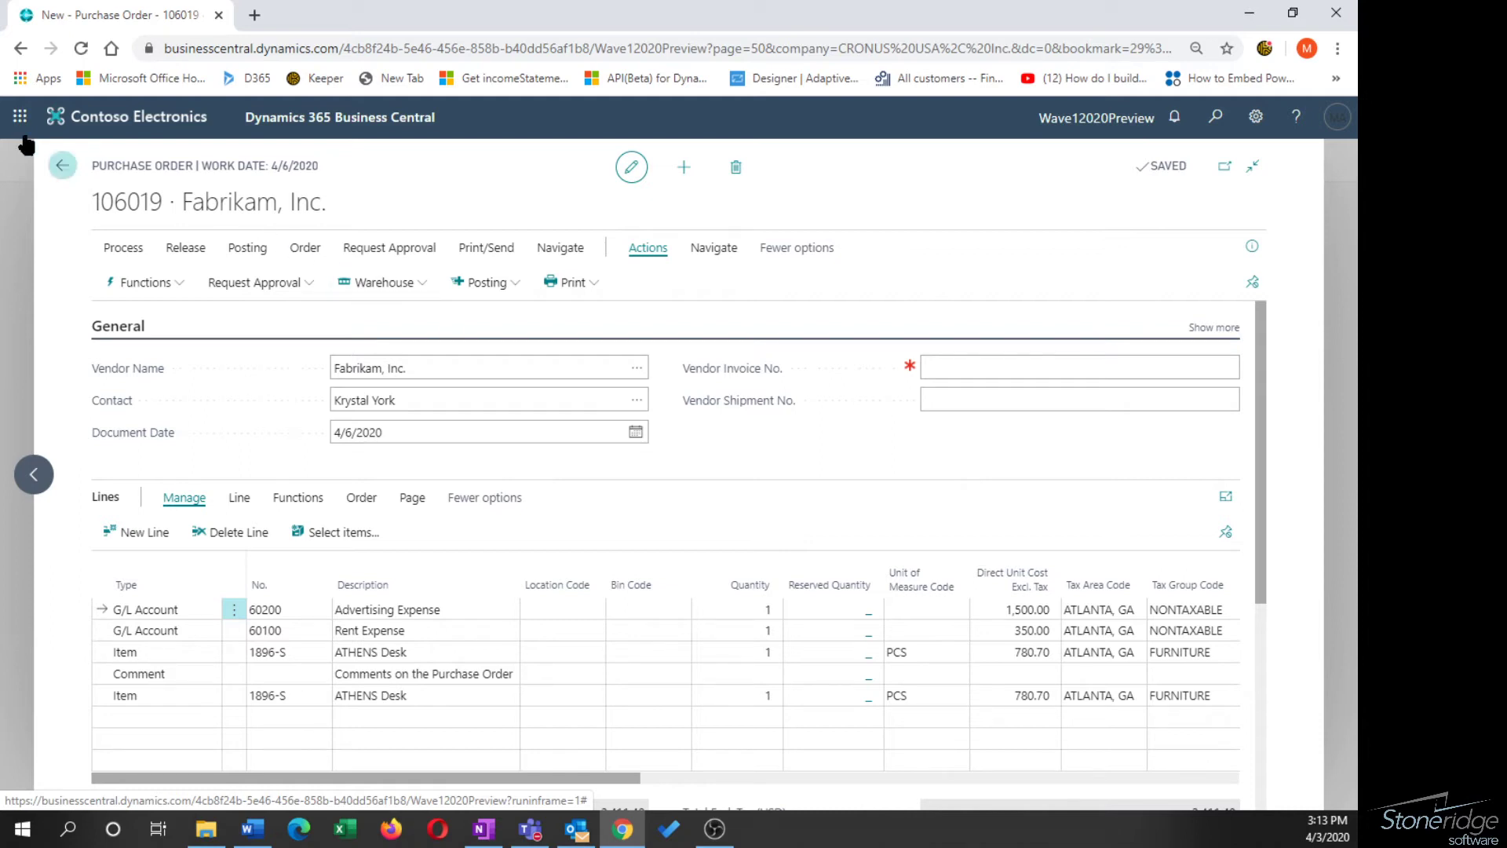
left_click(62, 165)
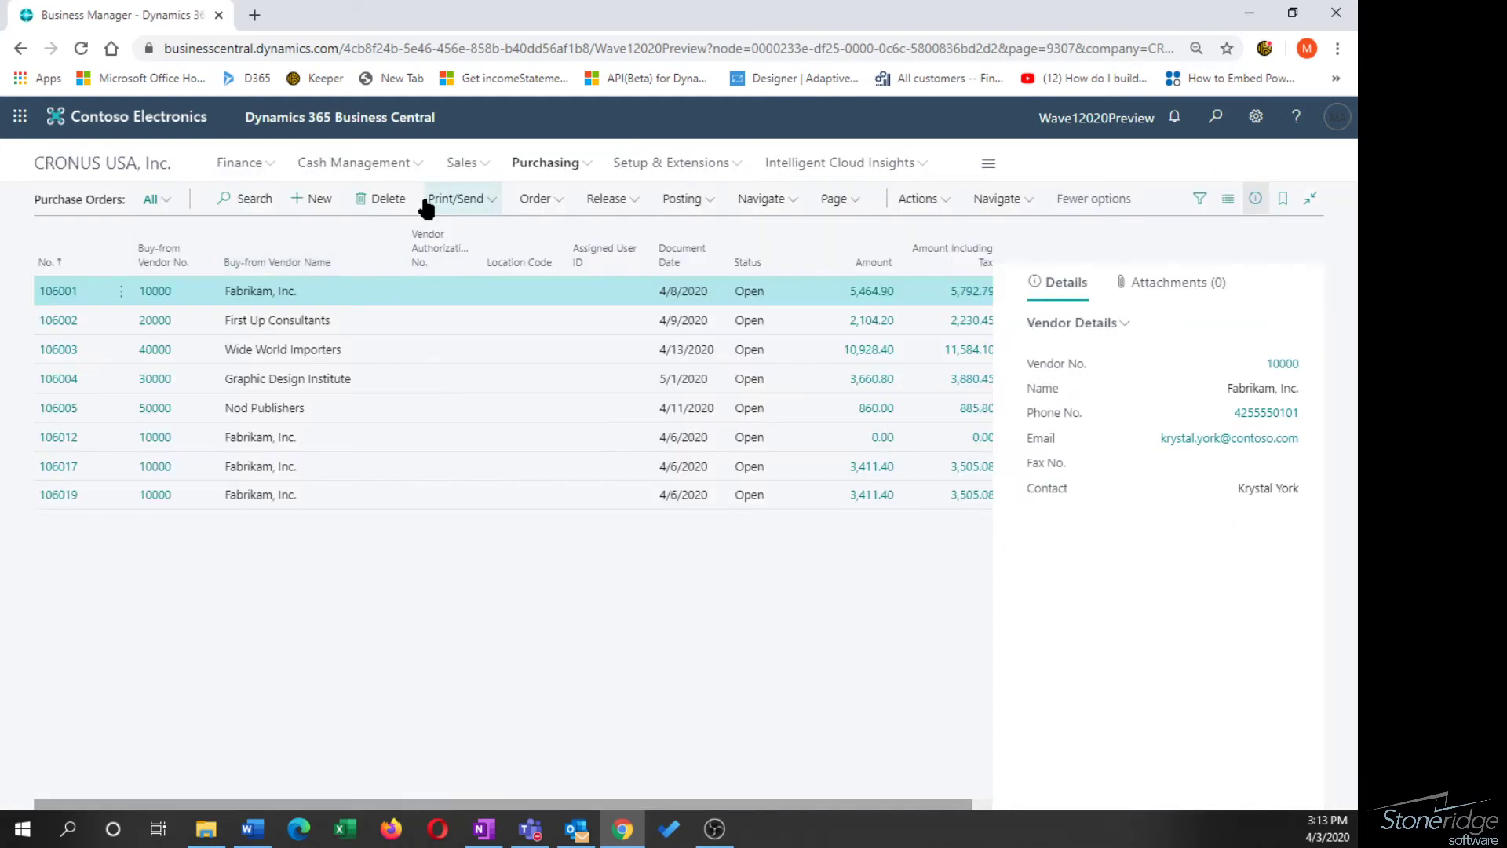
left_click(469, 163)
- Open the MONTHLY Monthly Service Invoice card for customer 10000 Adatum Corporation
left_click(71, 201)
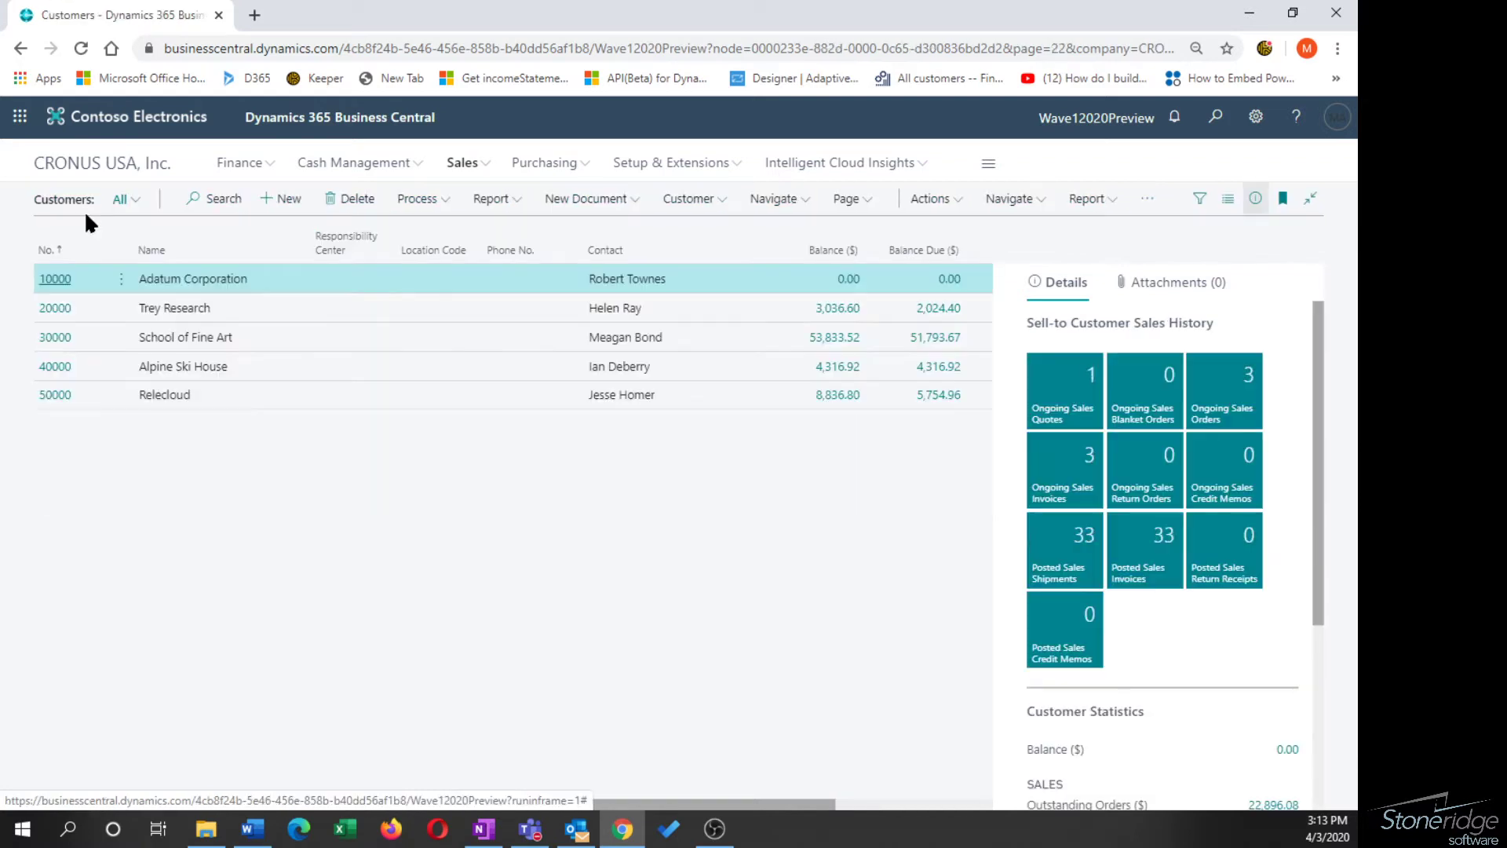
left_click(56, 280)
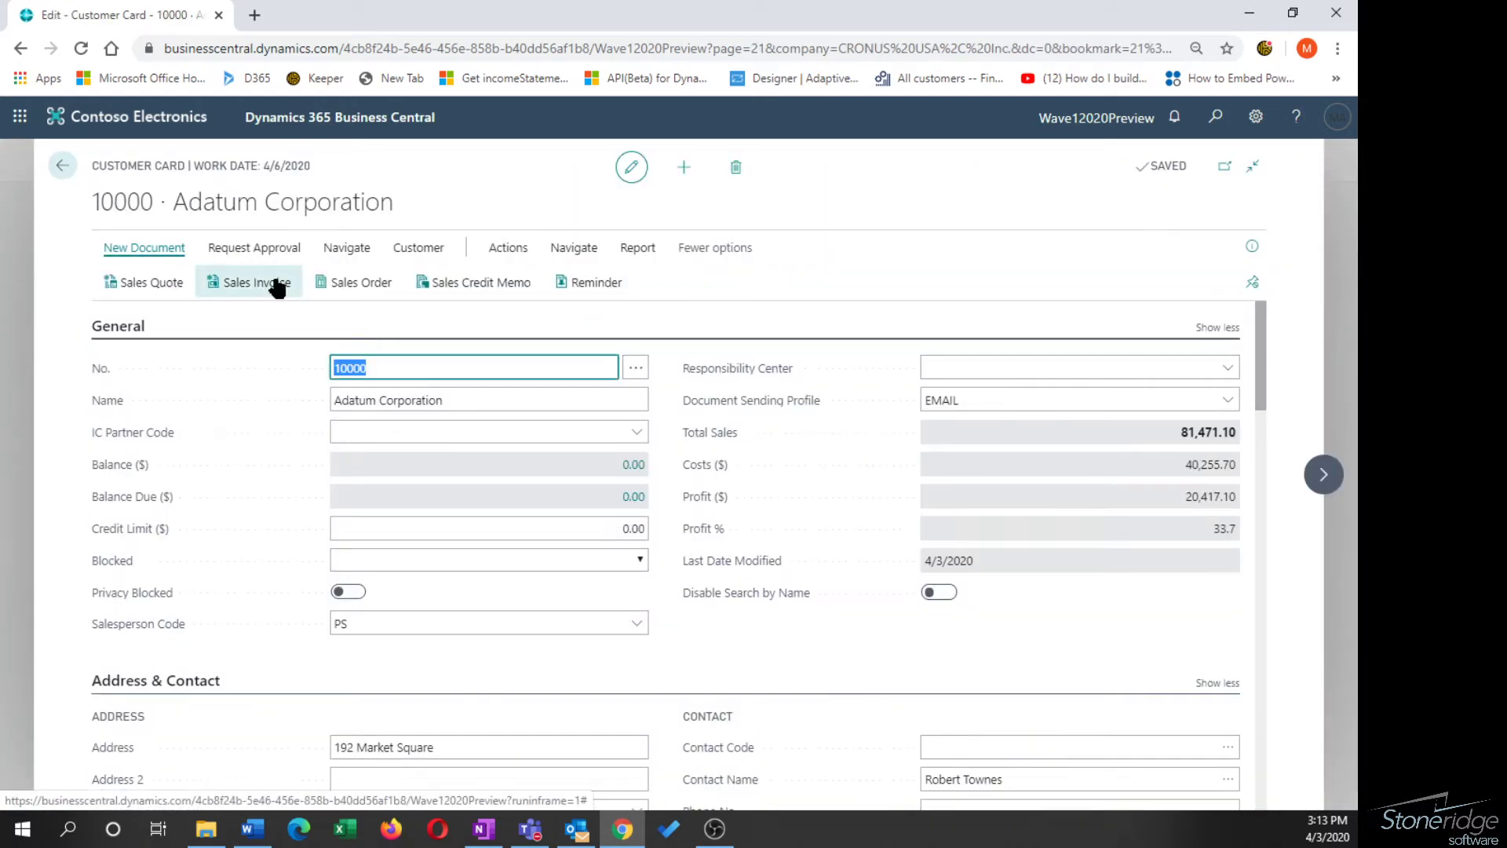
left_click(561, 252)
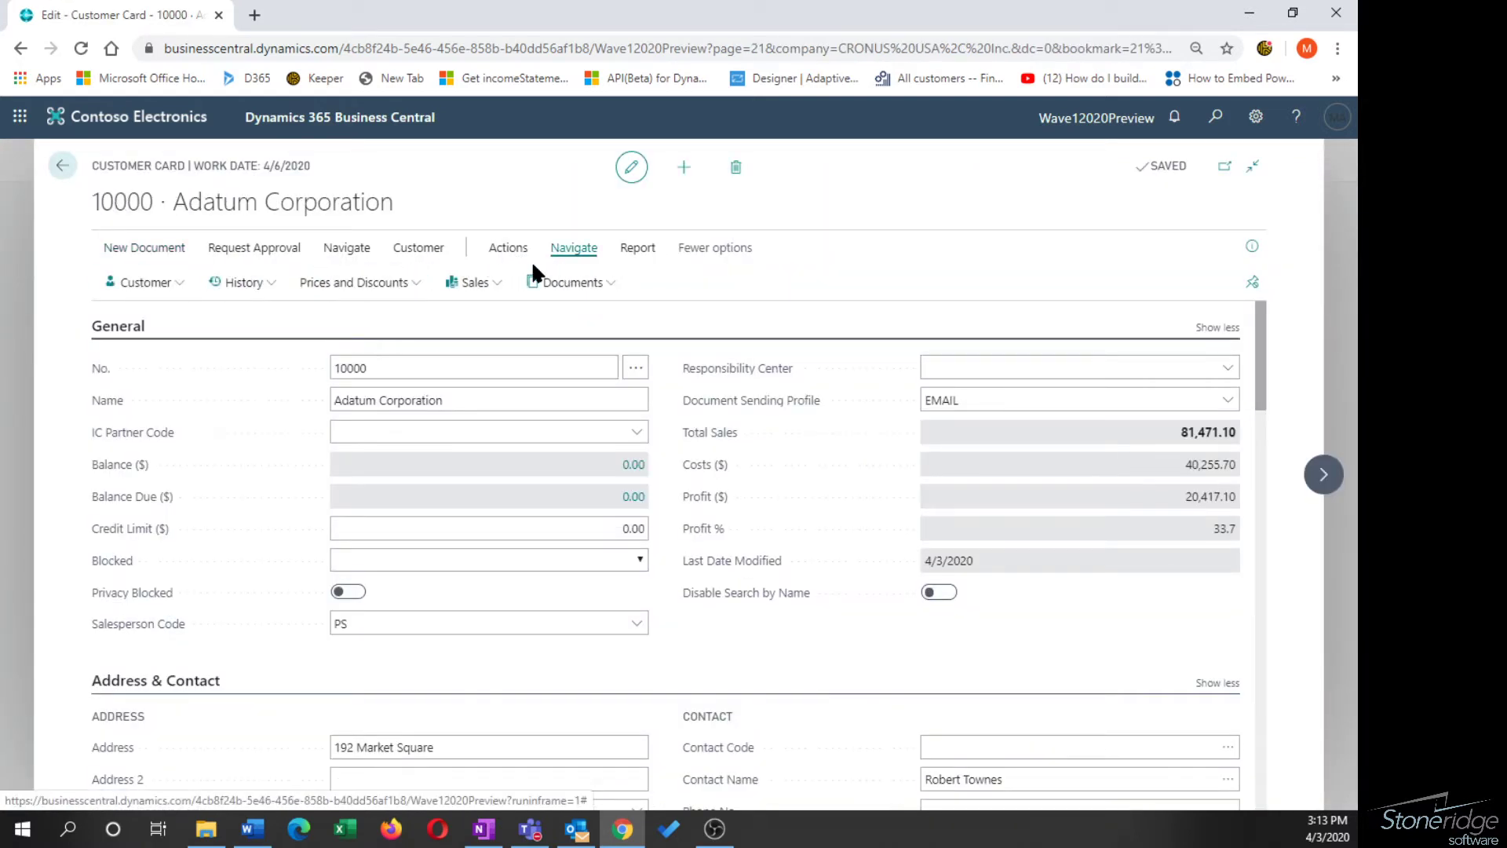
left_click(489, 287)
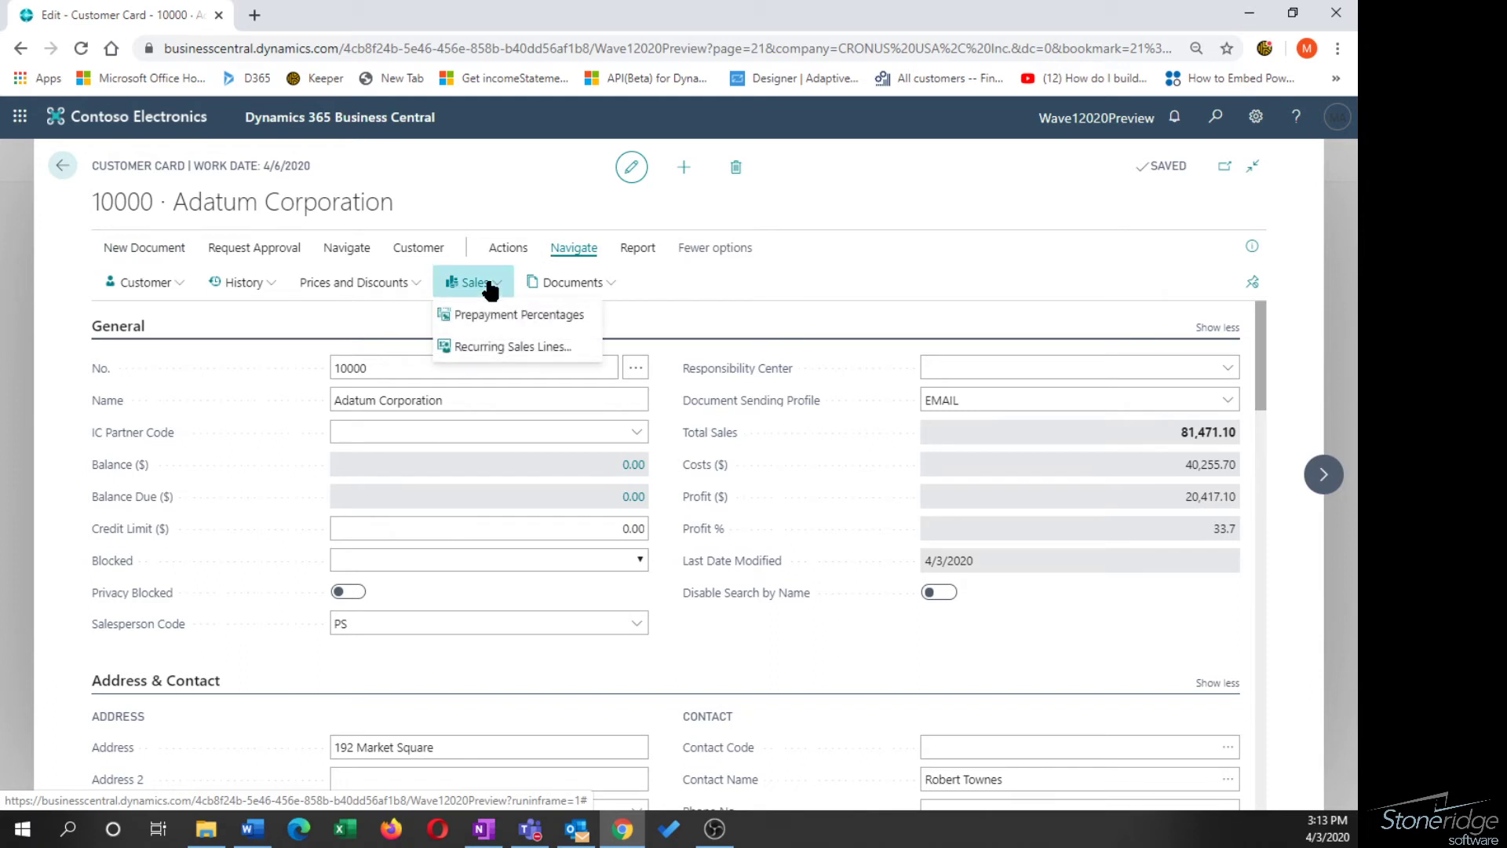
left_click(531, 351)
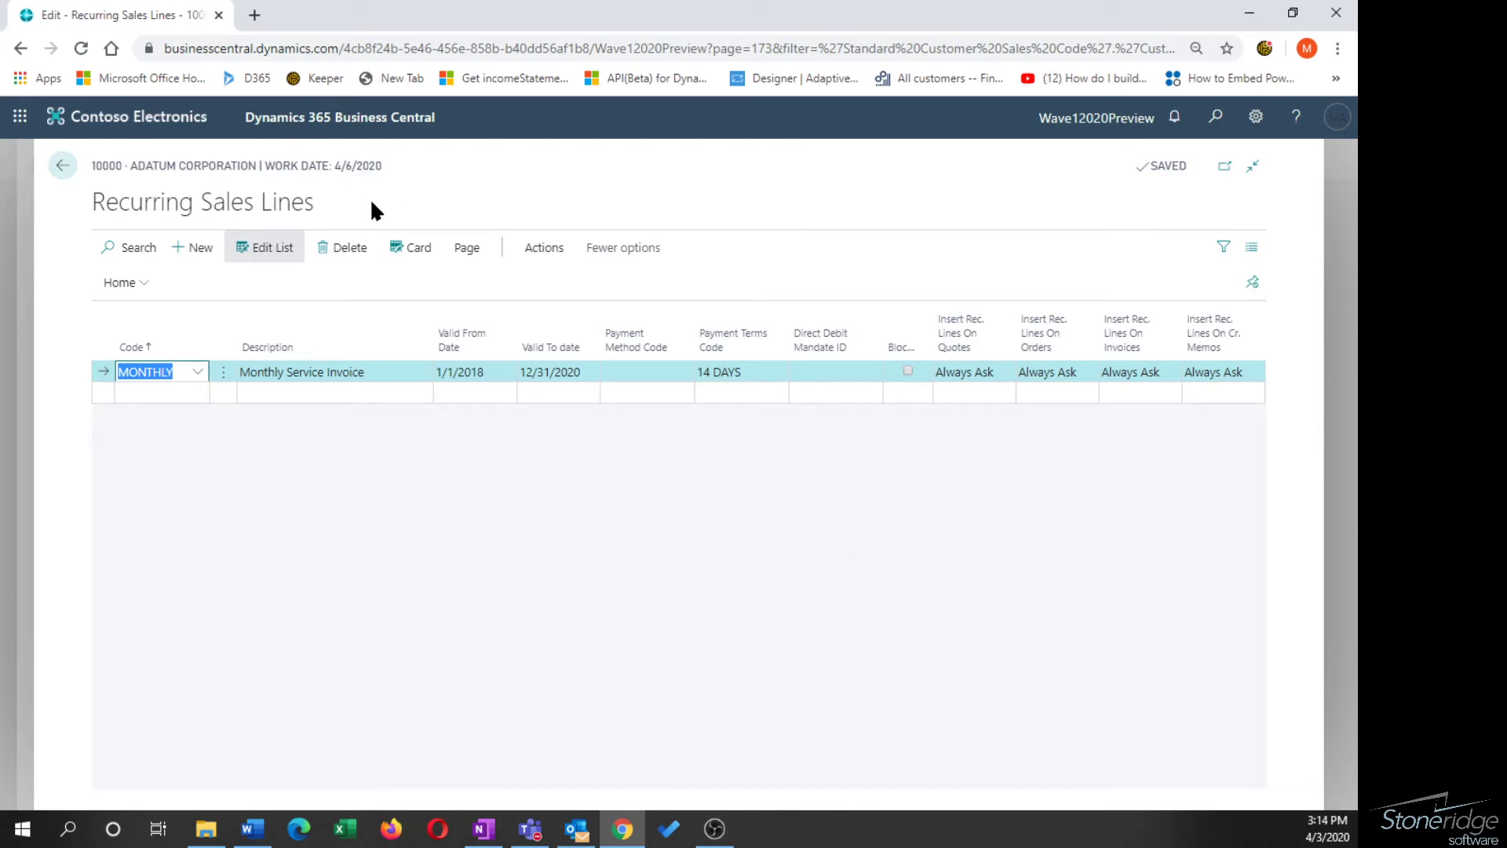
left_click(412, 248)
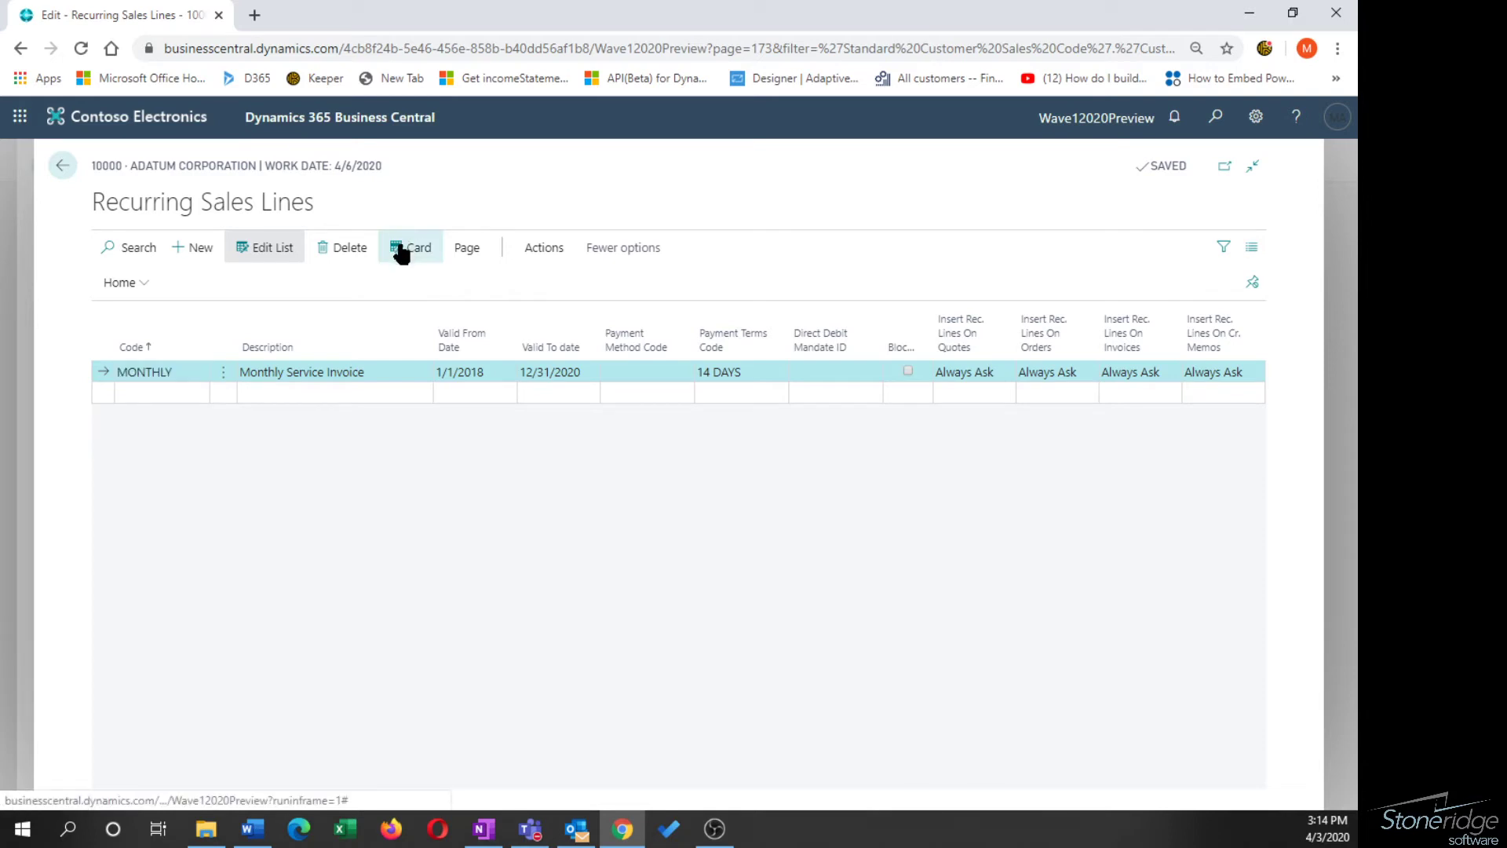
- Check line 2's type and account 40100 on the MONTHLY card, leaving them unchanged
left_click(248, 492)
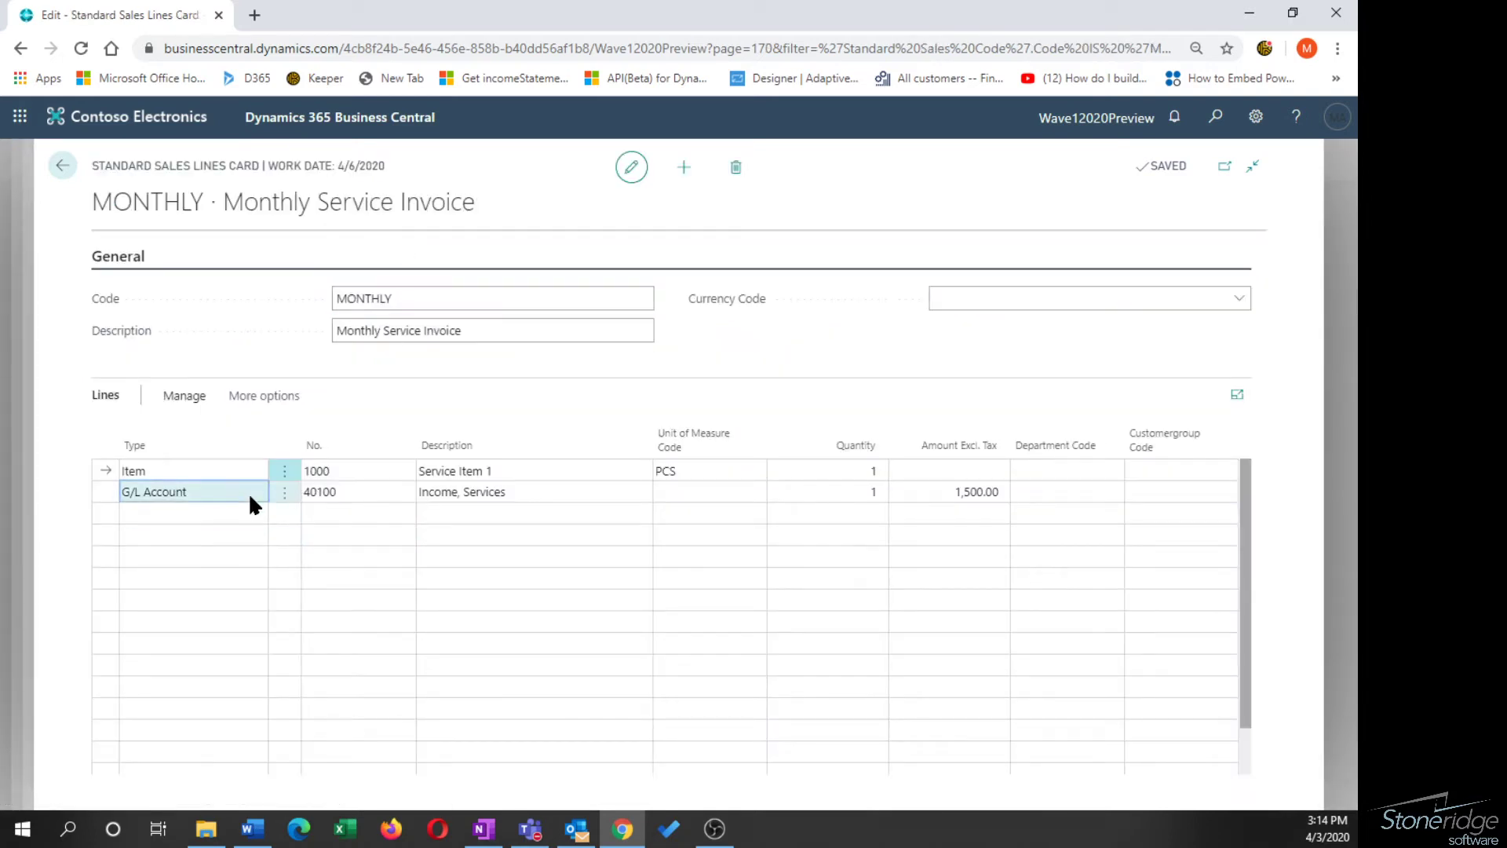
left_click(255, 492)
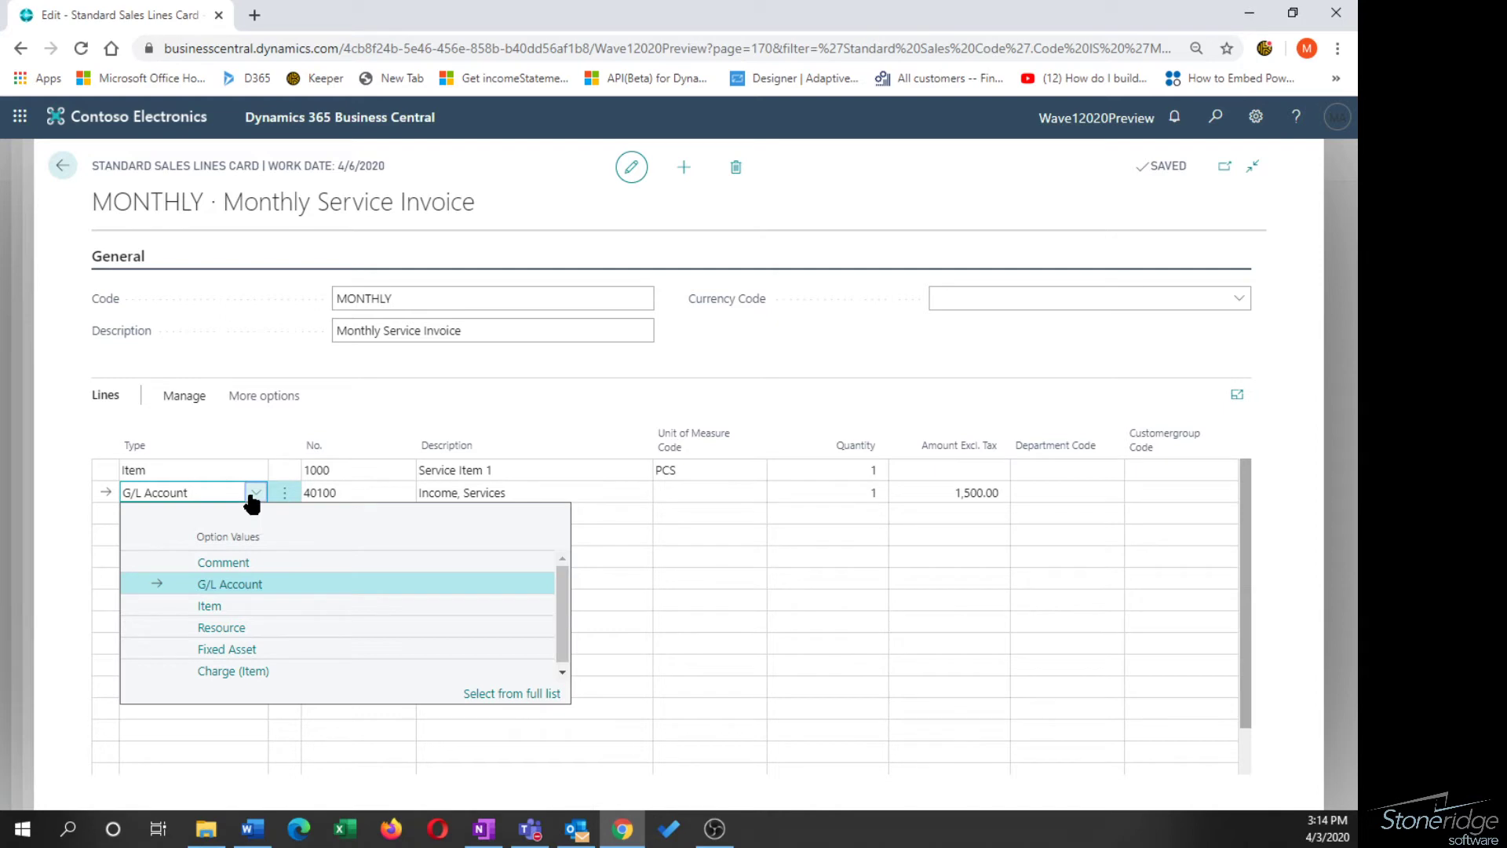
key("Escape")
left_click(380, 491)
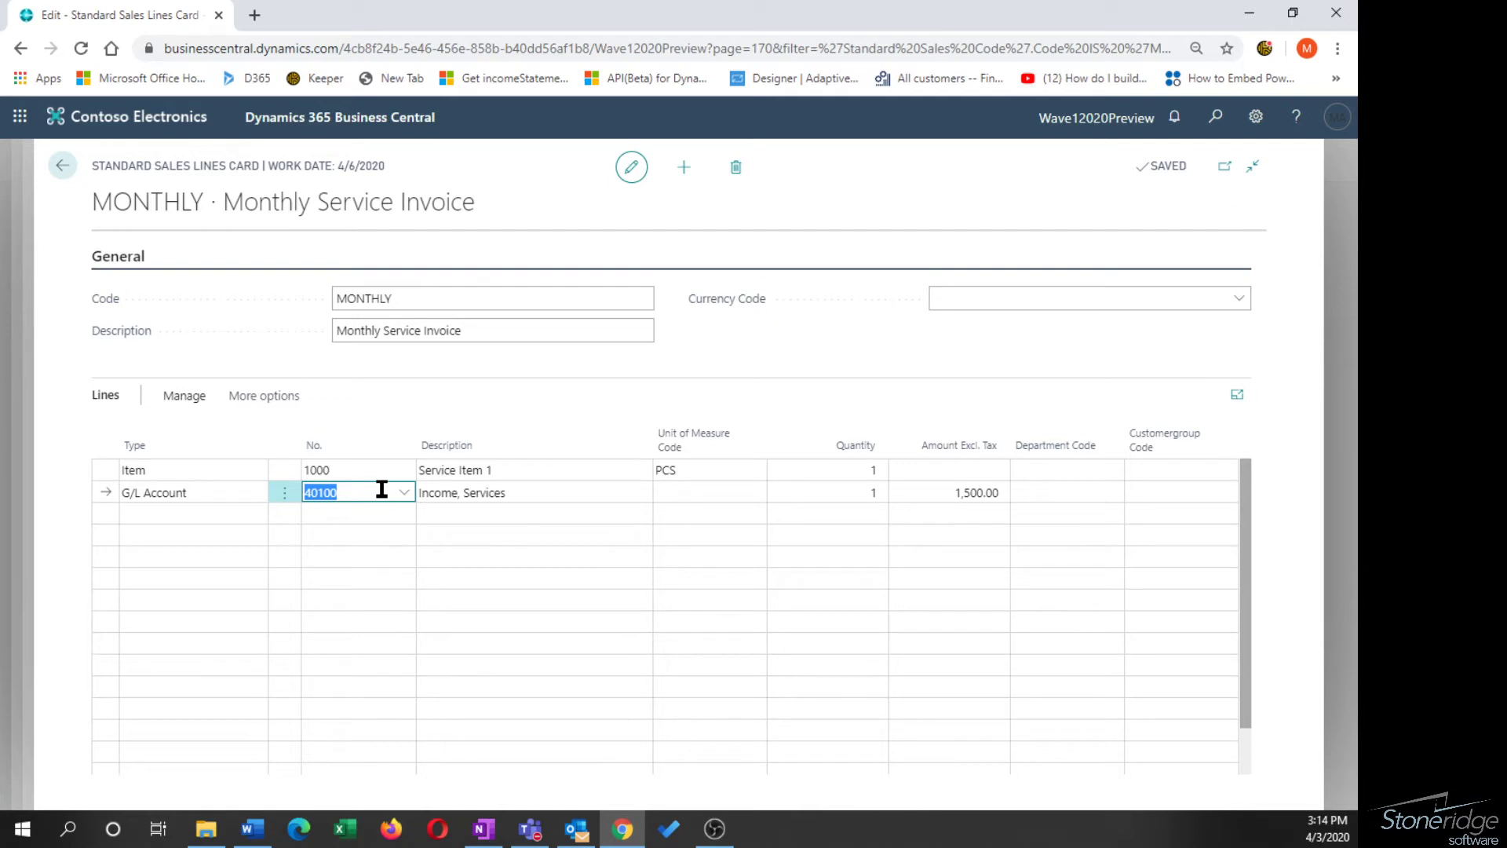
left_click(62, 166)
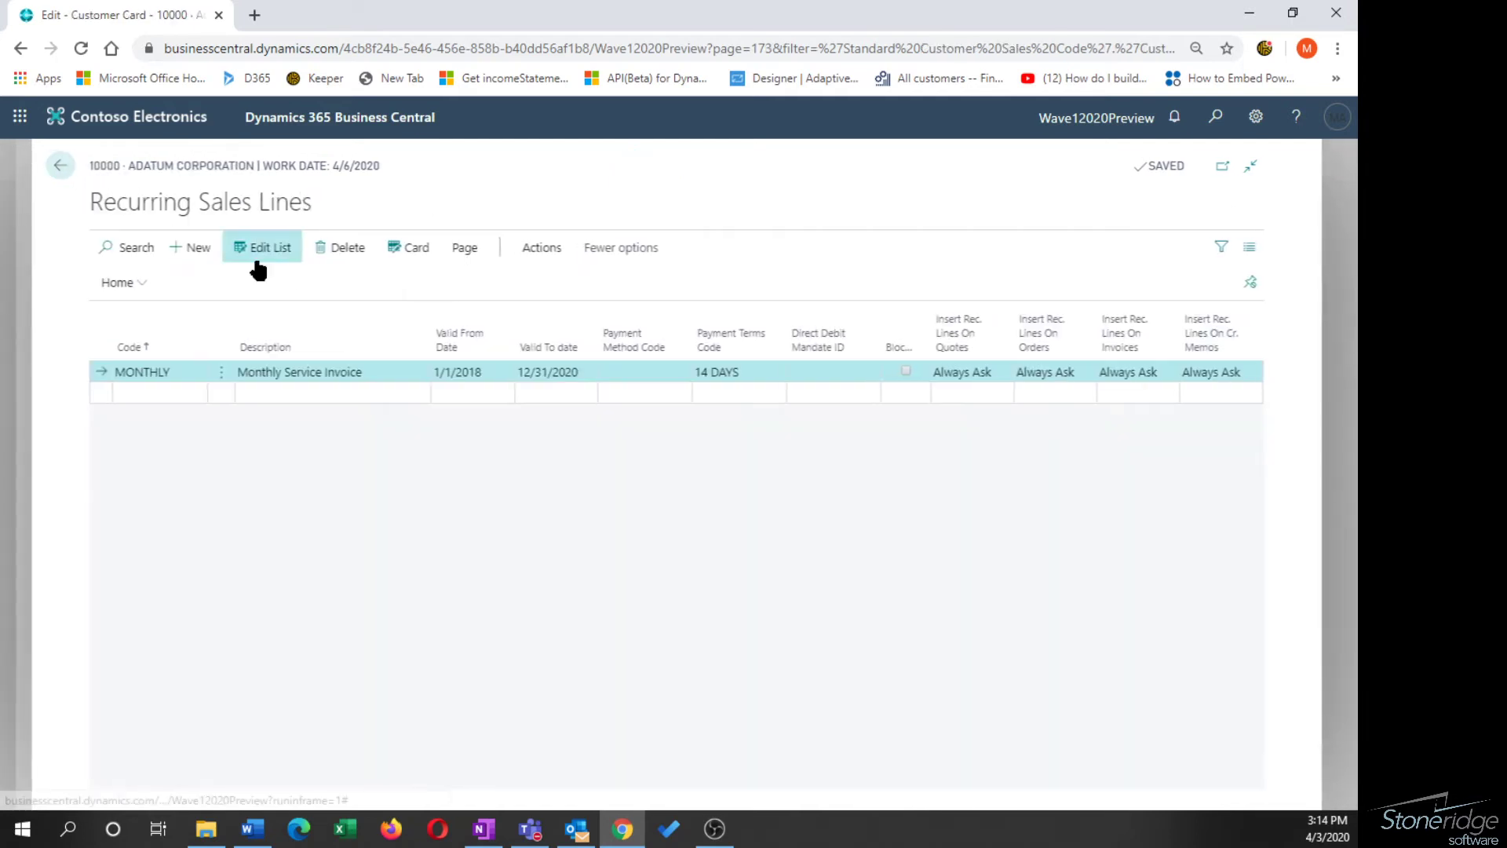
left_click(987, 374)
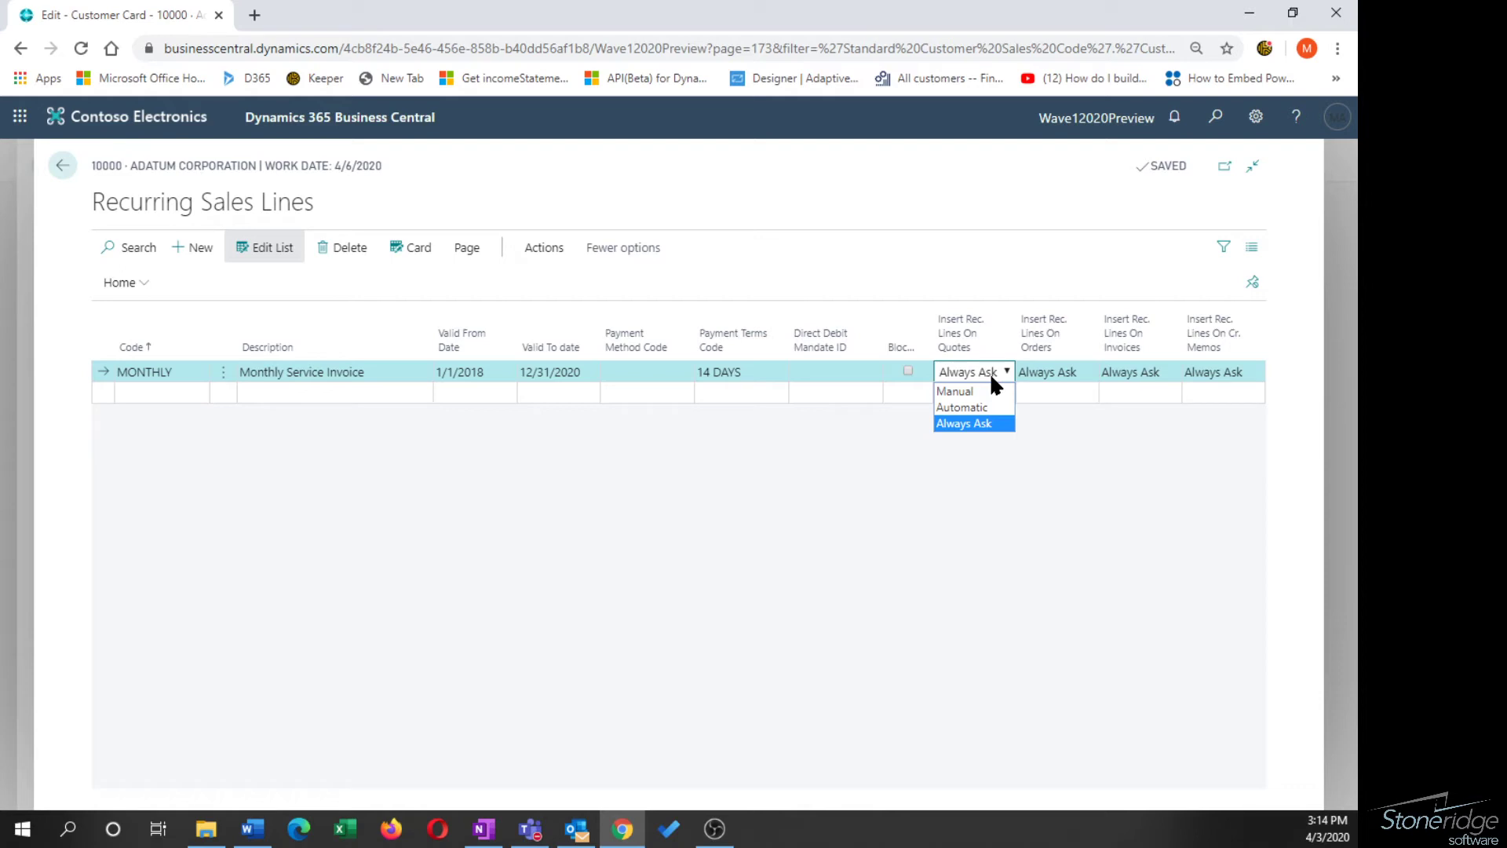
left_click(709, 292)
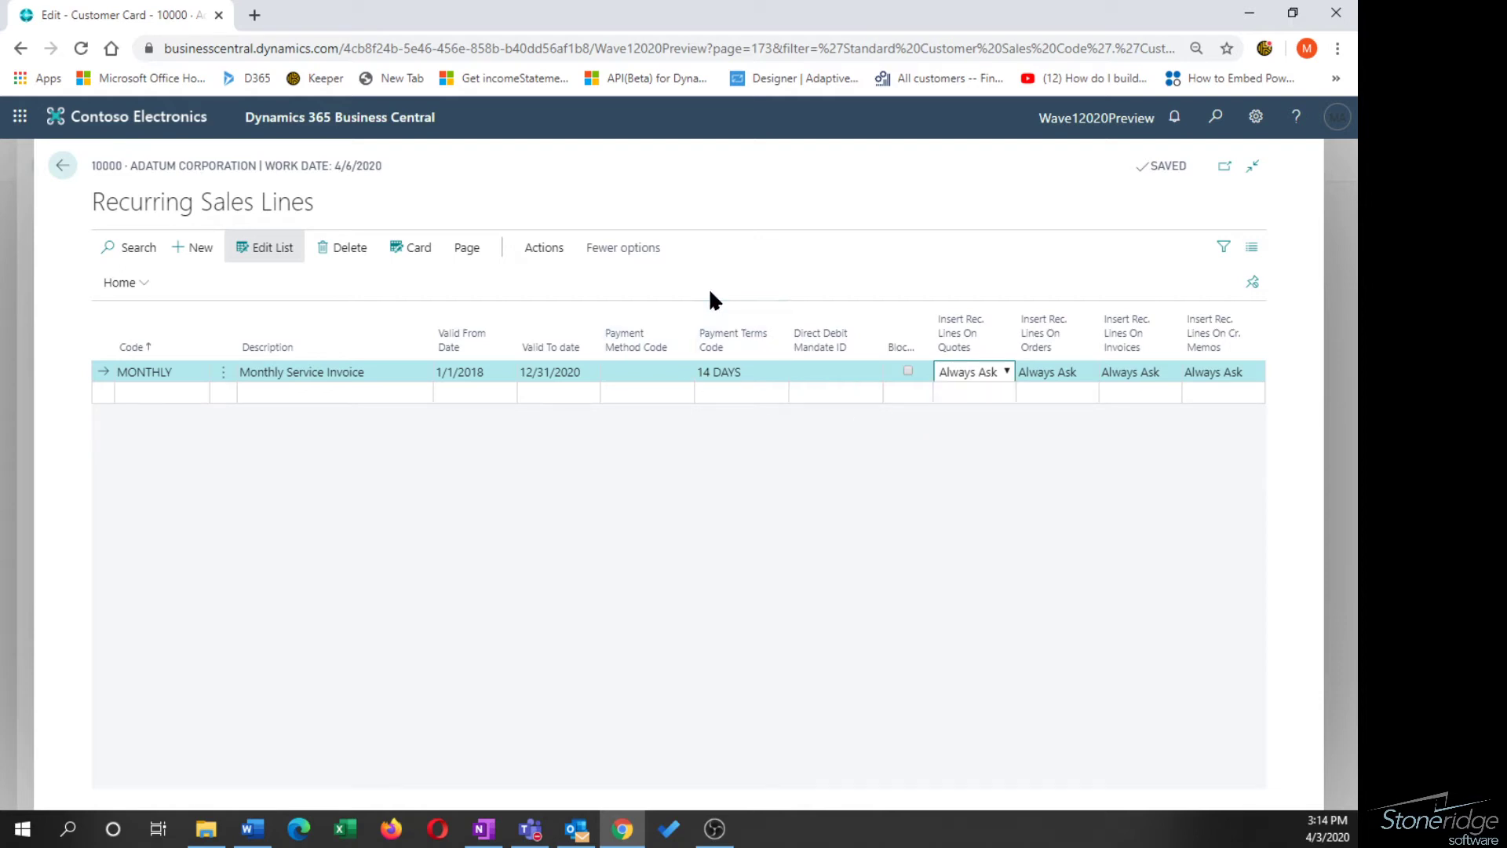
left_click_drag(422, 293, 886, 414)
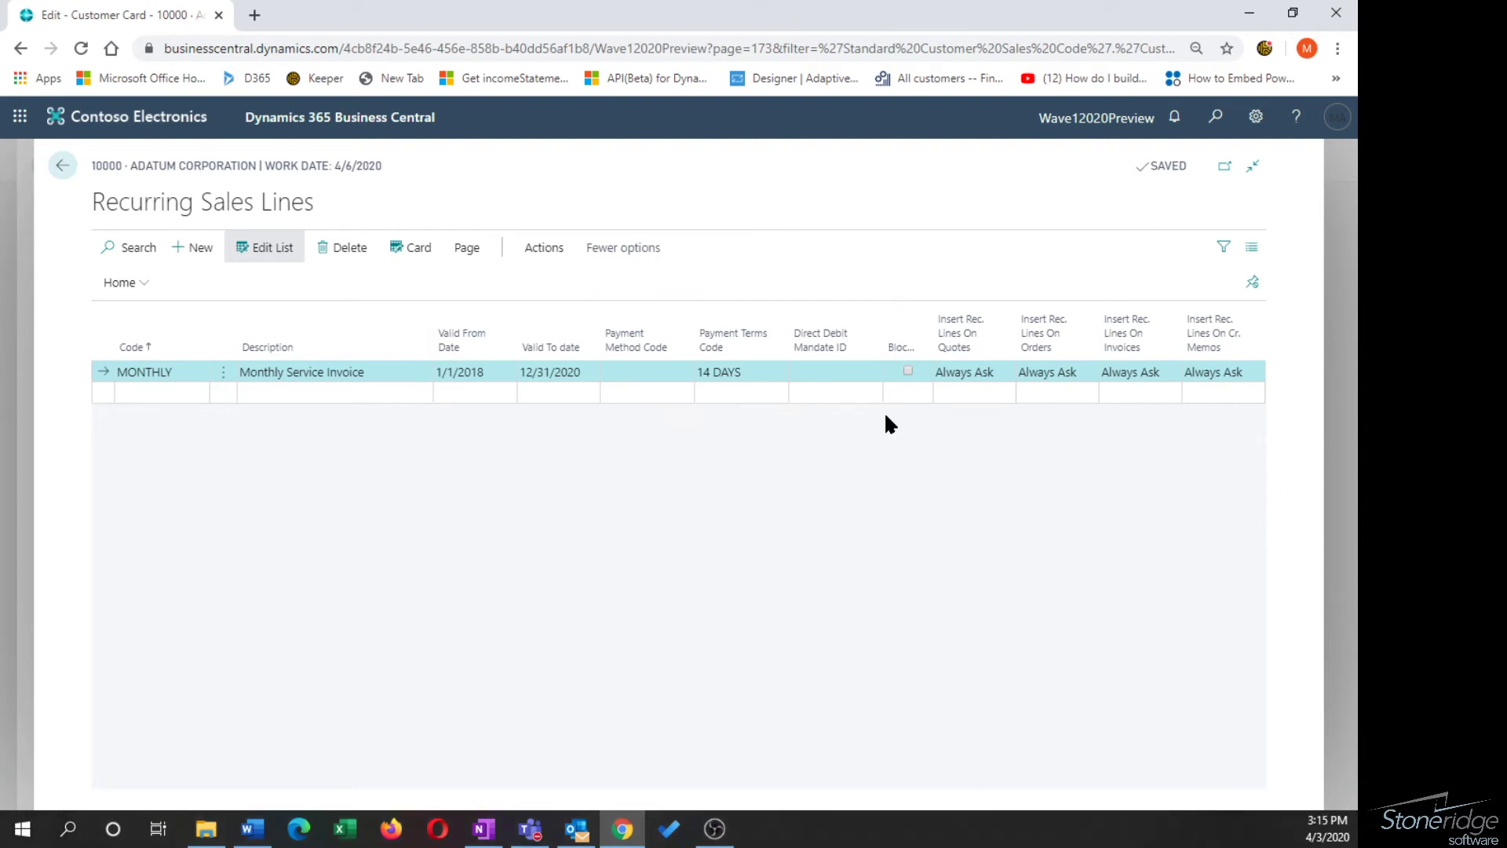
- Start a new sales order for Adatum Corporation from the customers list
left_click(72, 165)
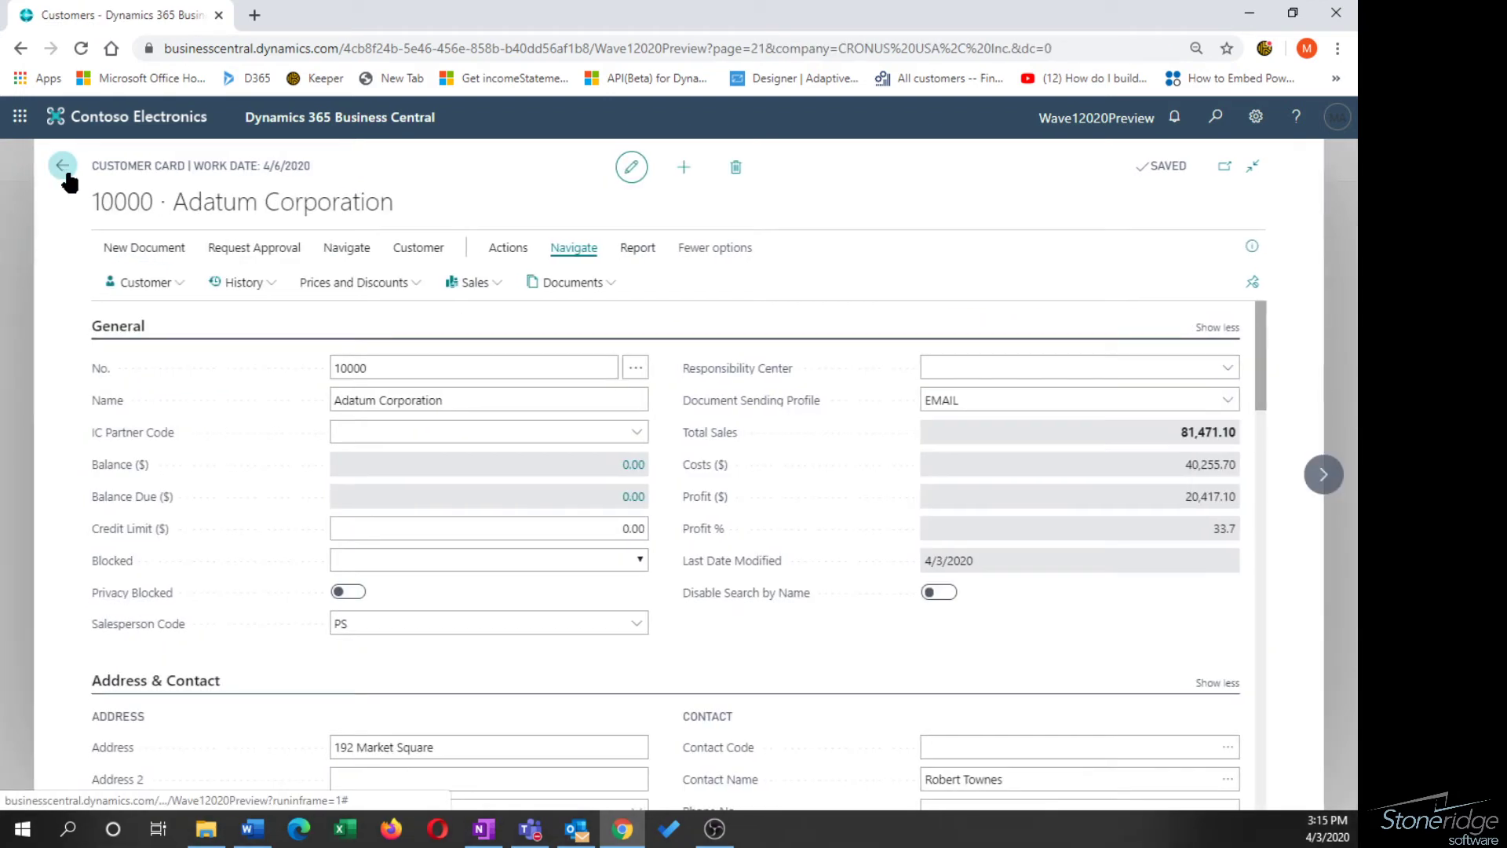
left_click(63, 165)
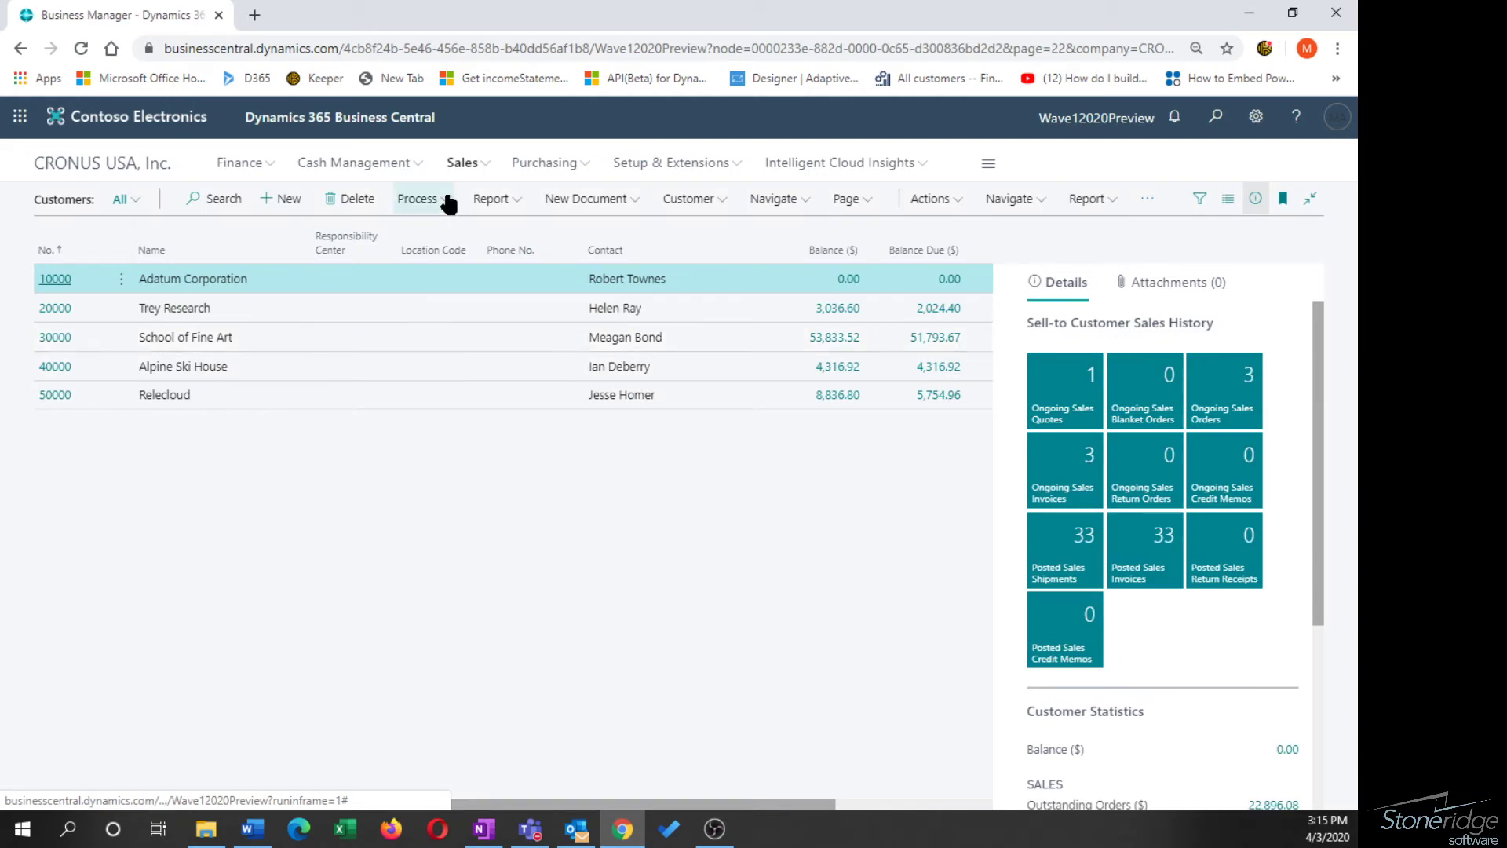
left_click(614, 206)
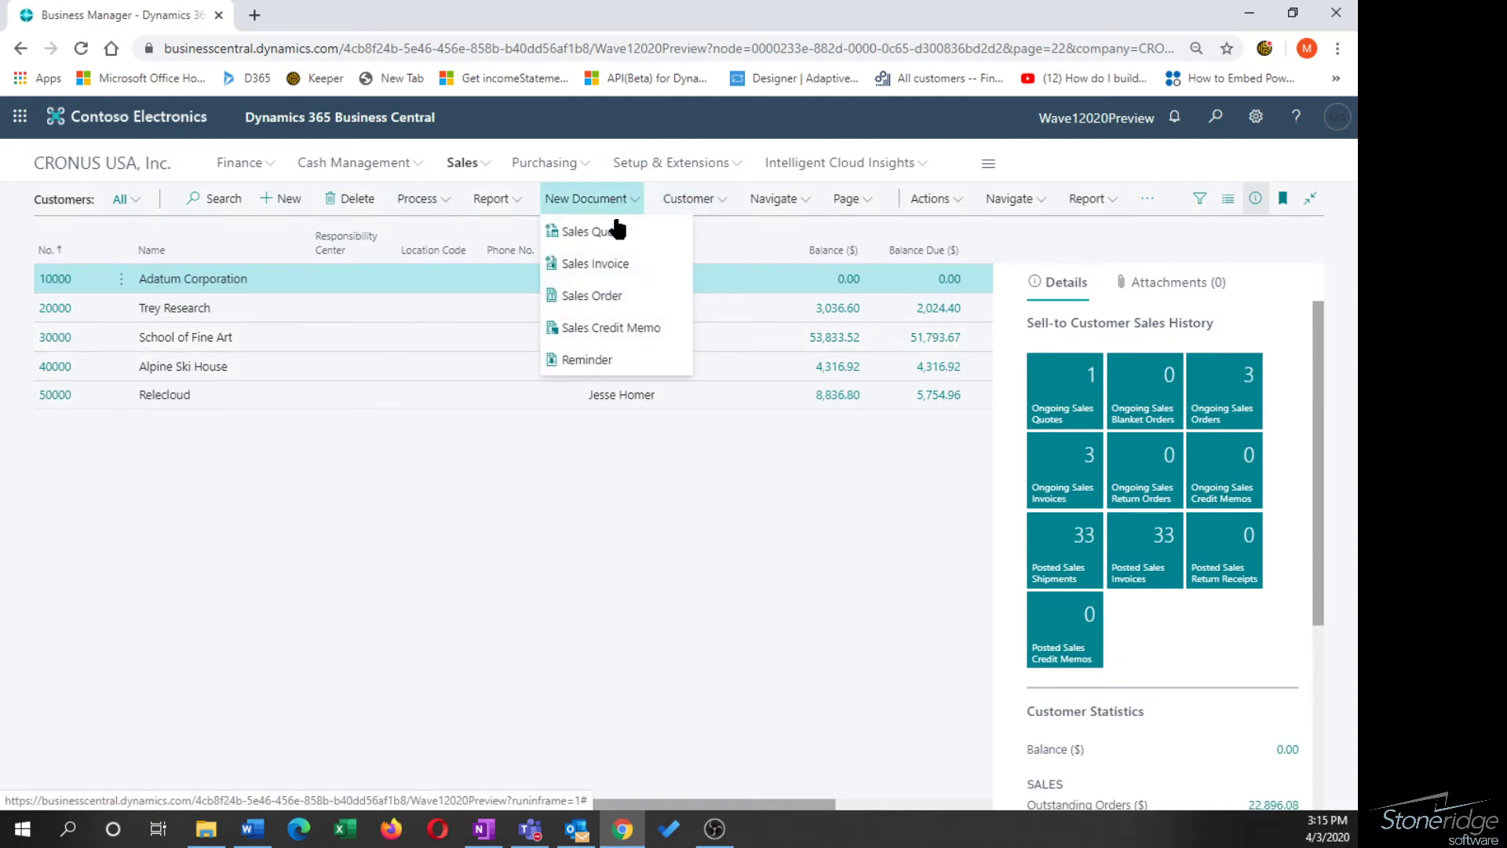
left_click(641, 292)
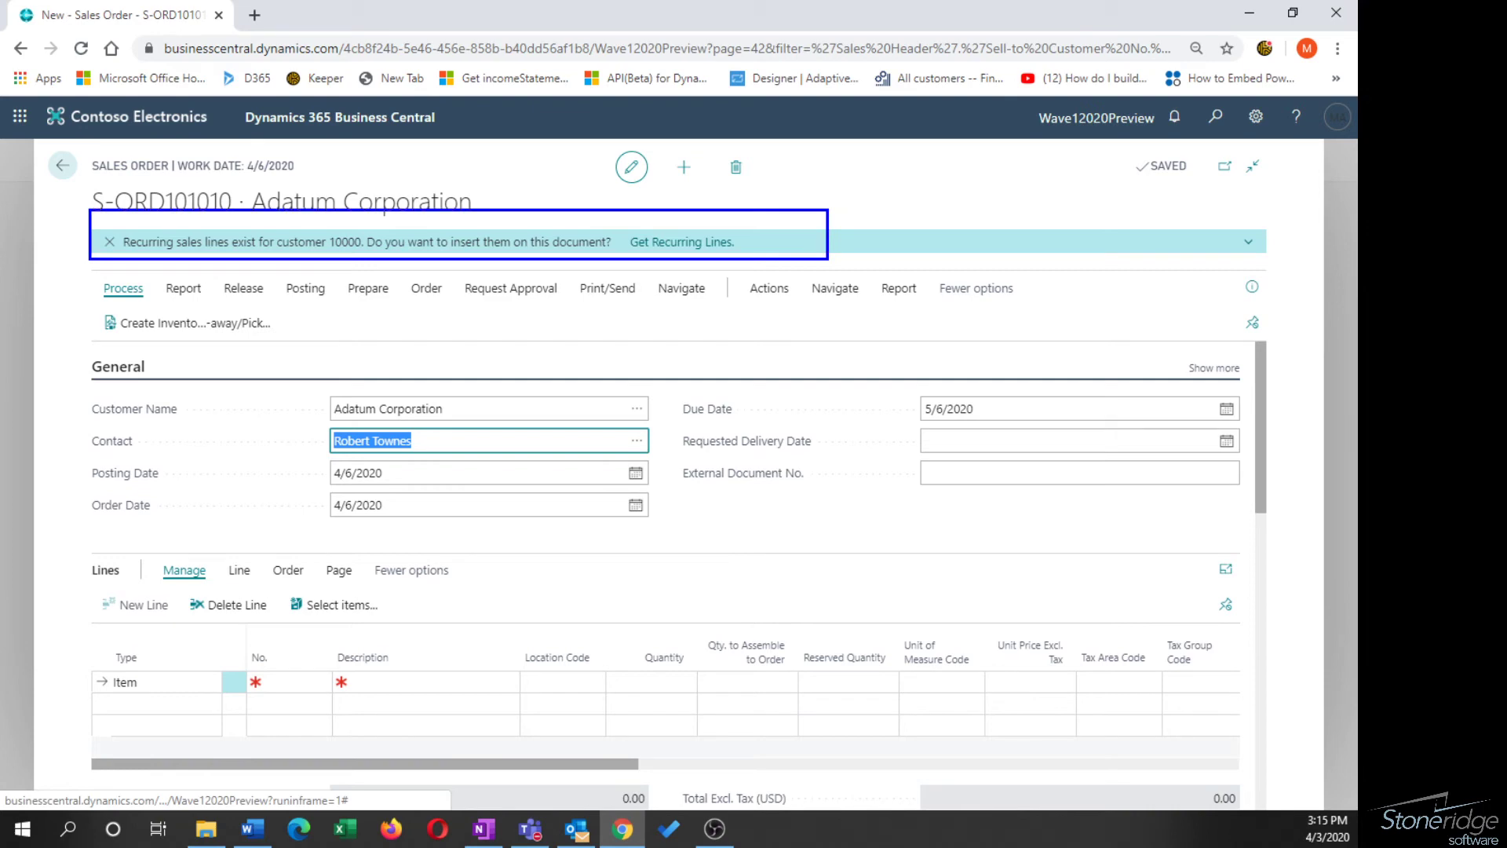
- Insert the MONTHLY lines (2,700.00) into S-ORD101010, then delete the order
left_click(677, 240)
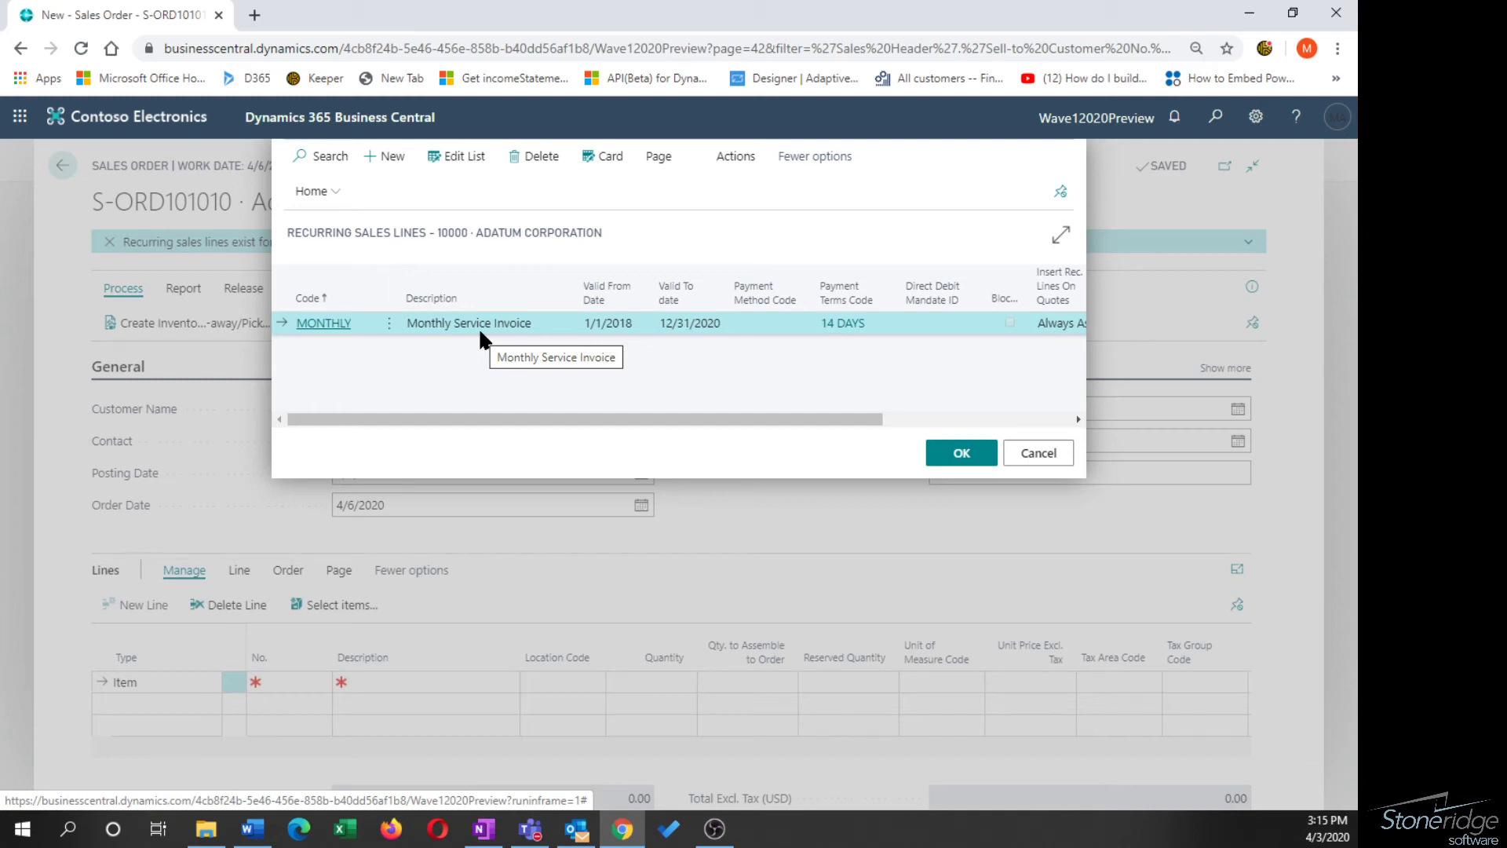
left_click(952, 449)
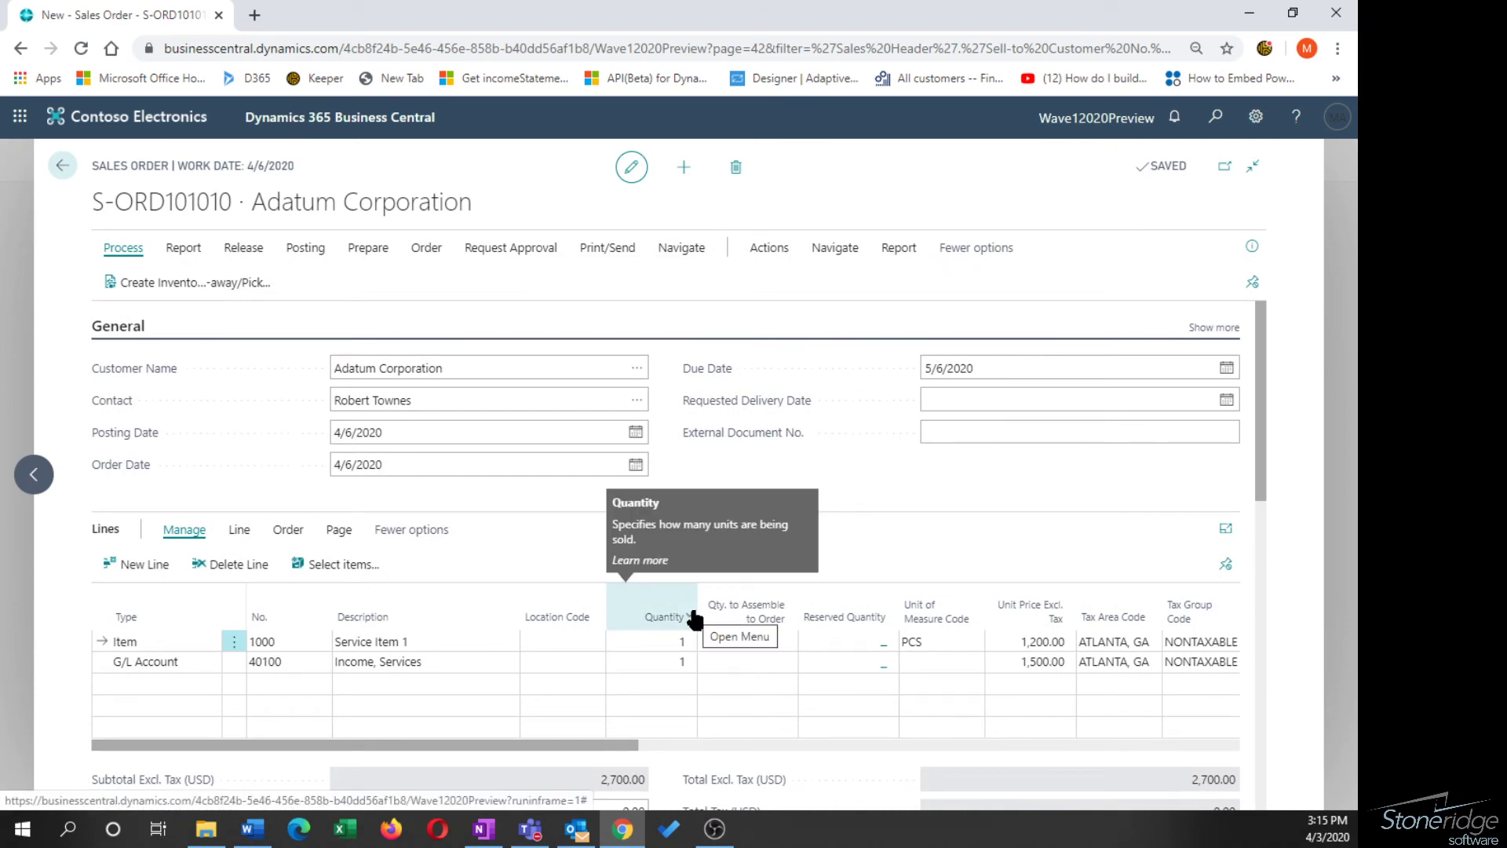
left_click(736, 166)
left_click(789, 509)
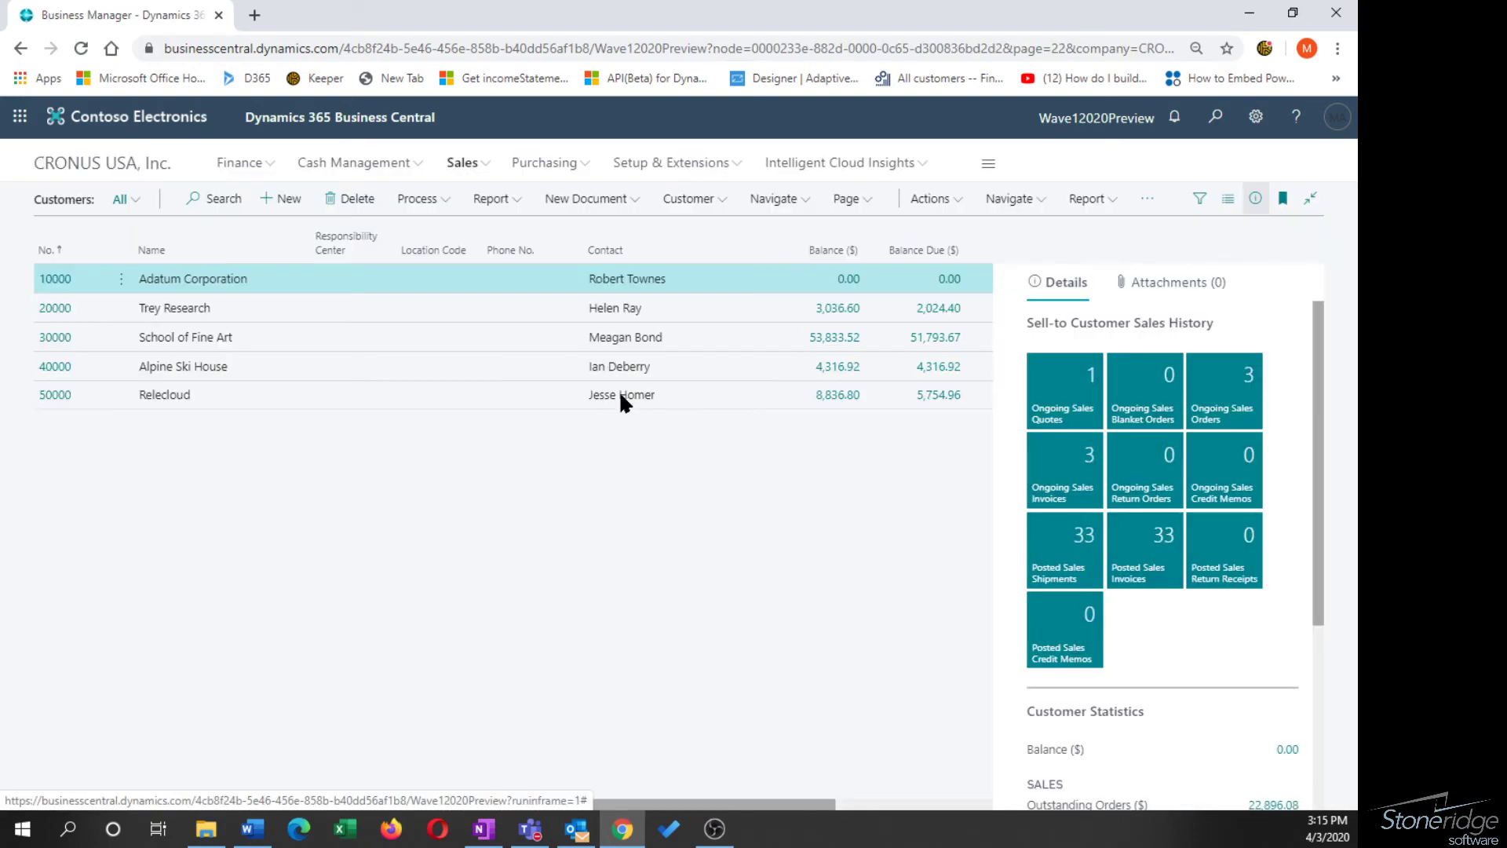
- Create new sales invoice S-INV102228 with Adatum Corporation as the customer
left_click(480, 167)
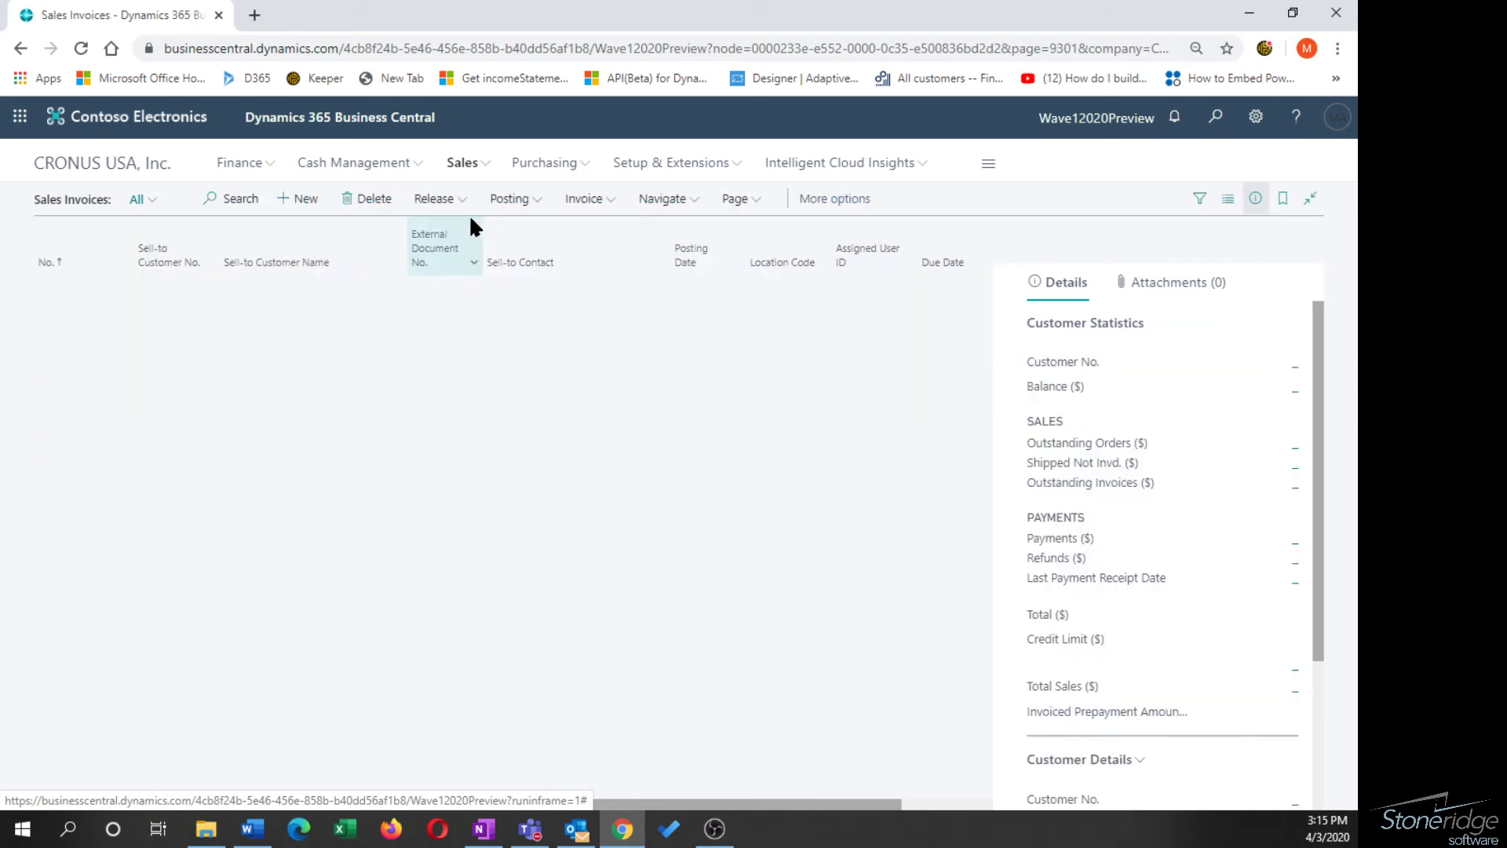
left_click(302, 205)
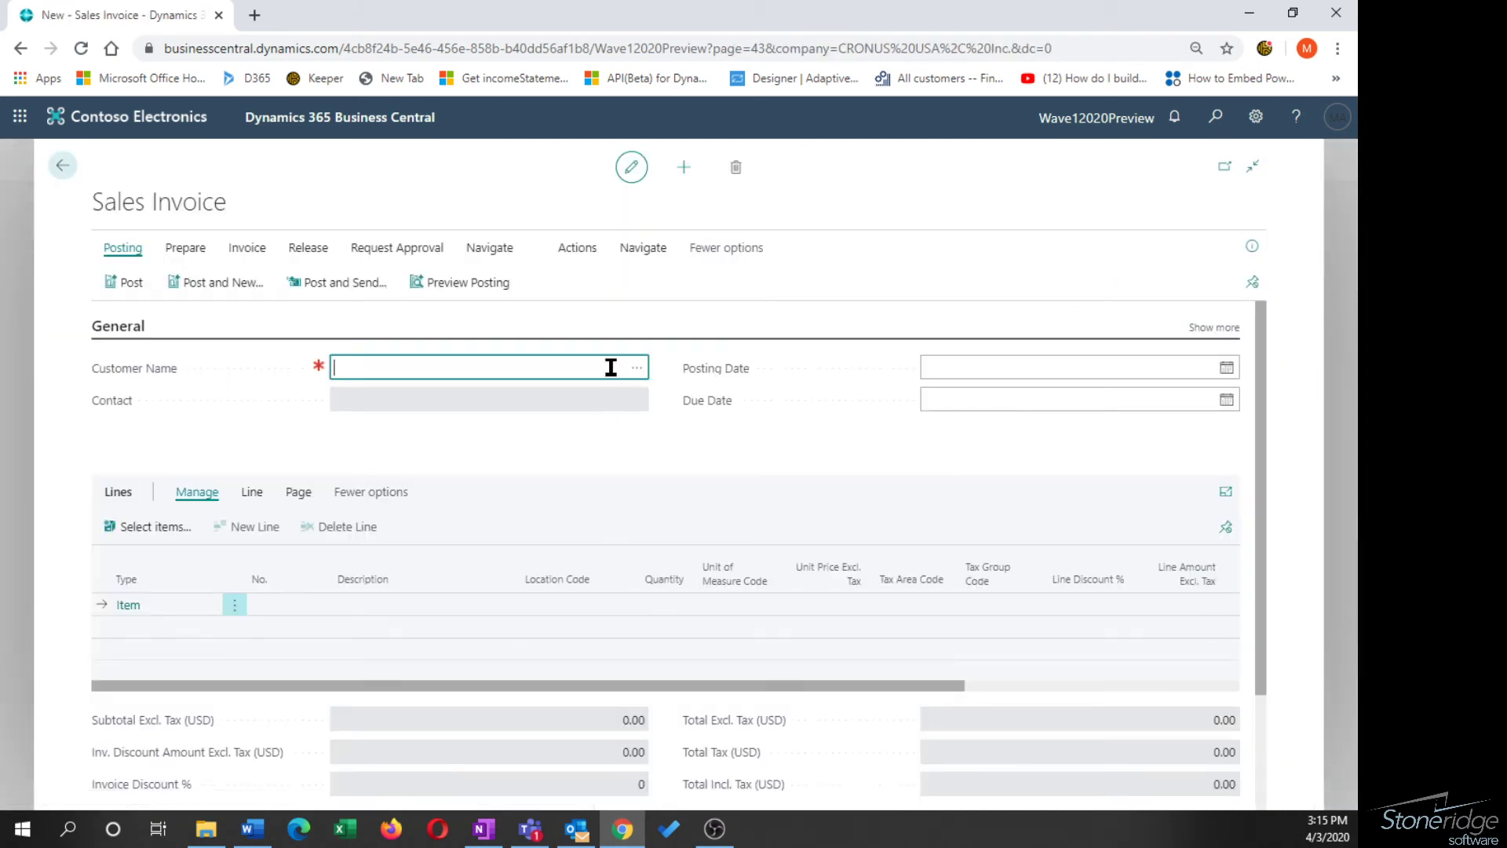
left_click(635, 367)
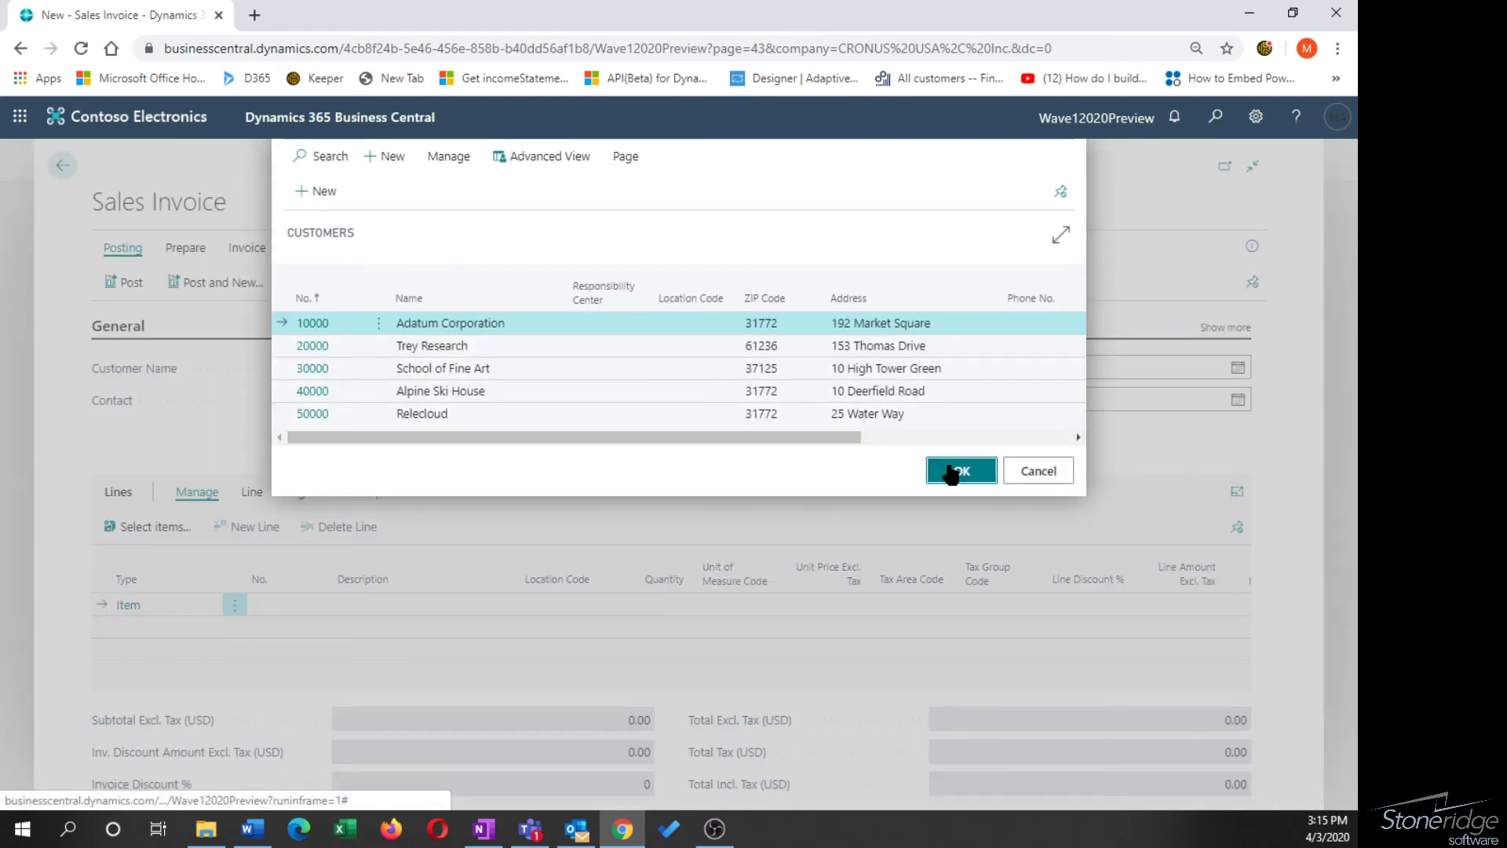
left_click(952, 470)
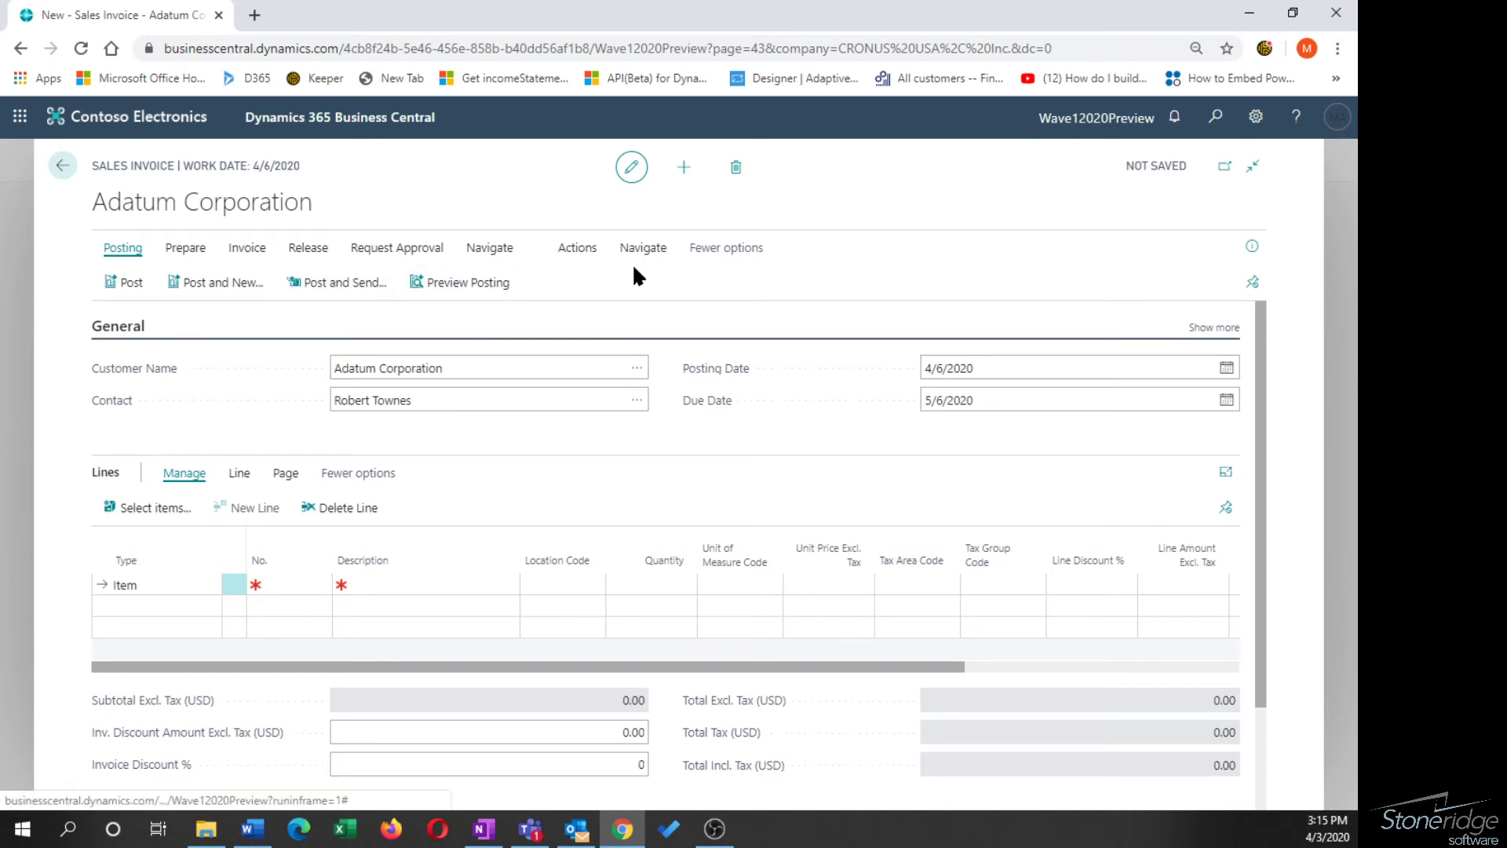
- Review the invoice's Functions actions, then return to the Sales Invoices list
left_click(578, 249)
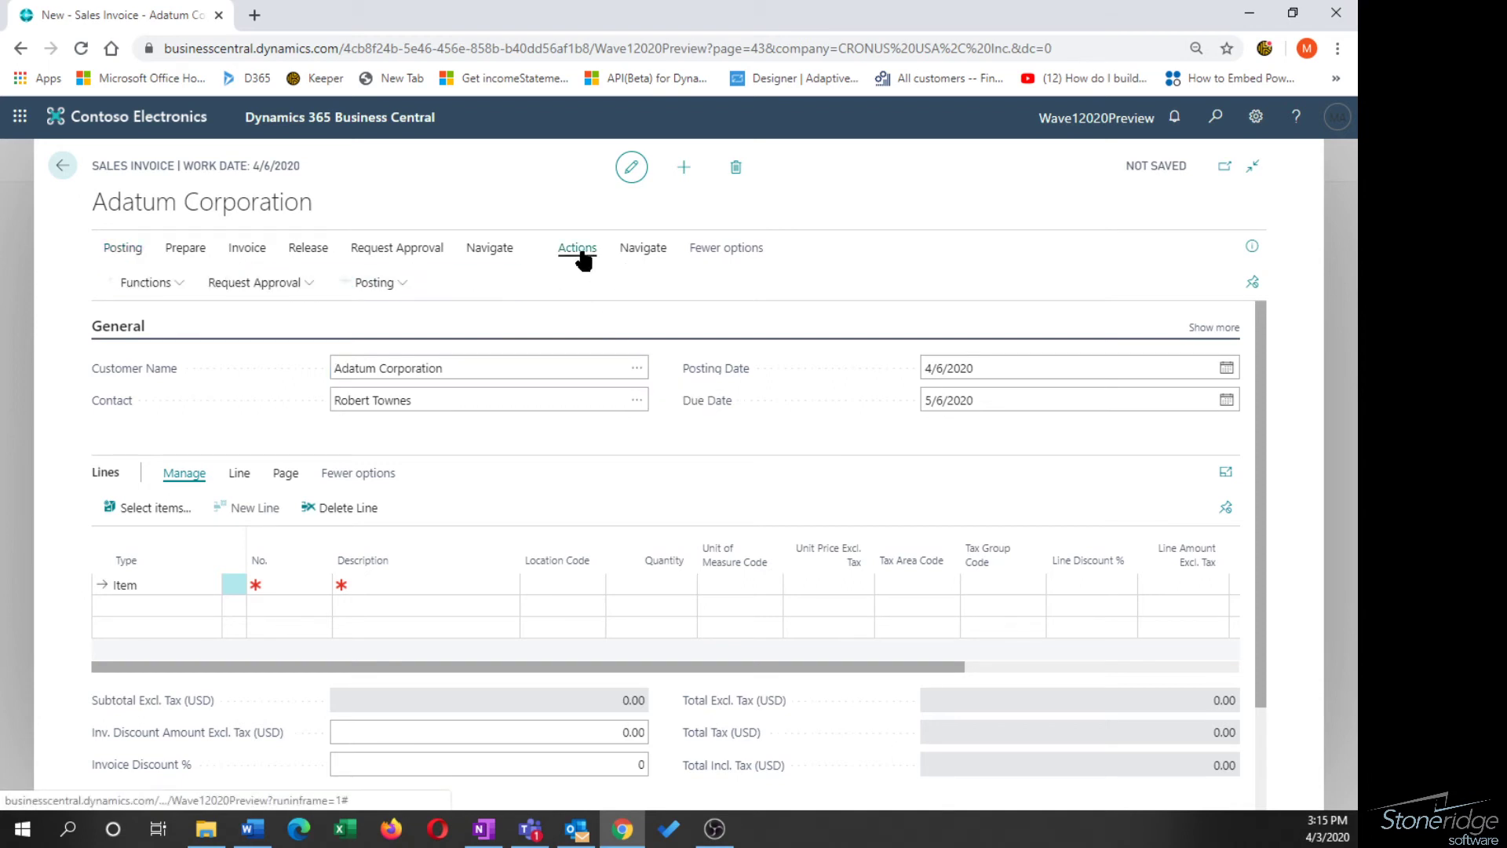
left_click(145, 282)
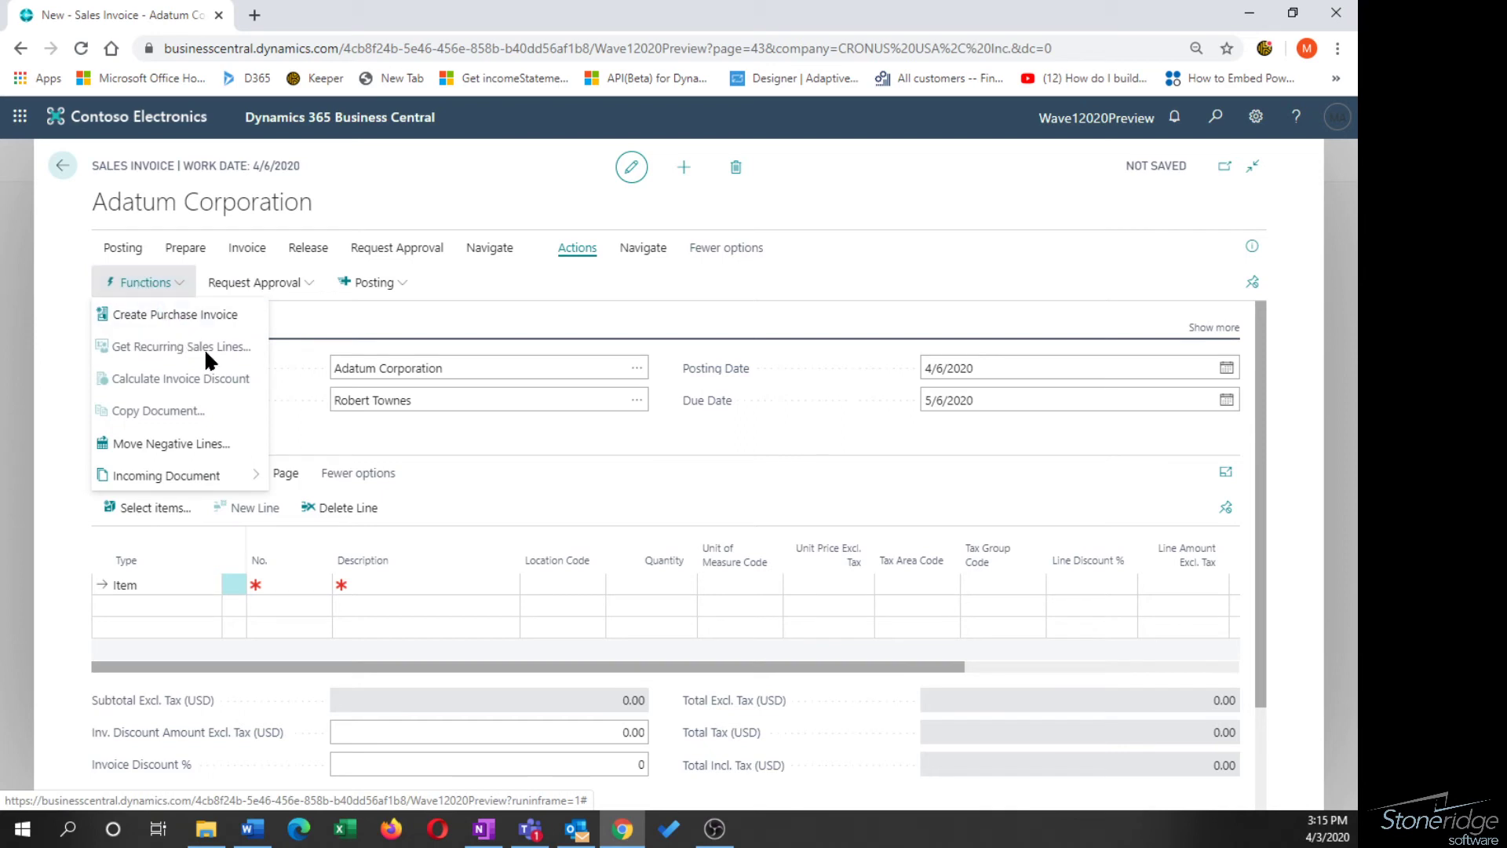
left_click(387, 322)
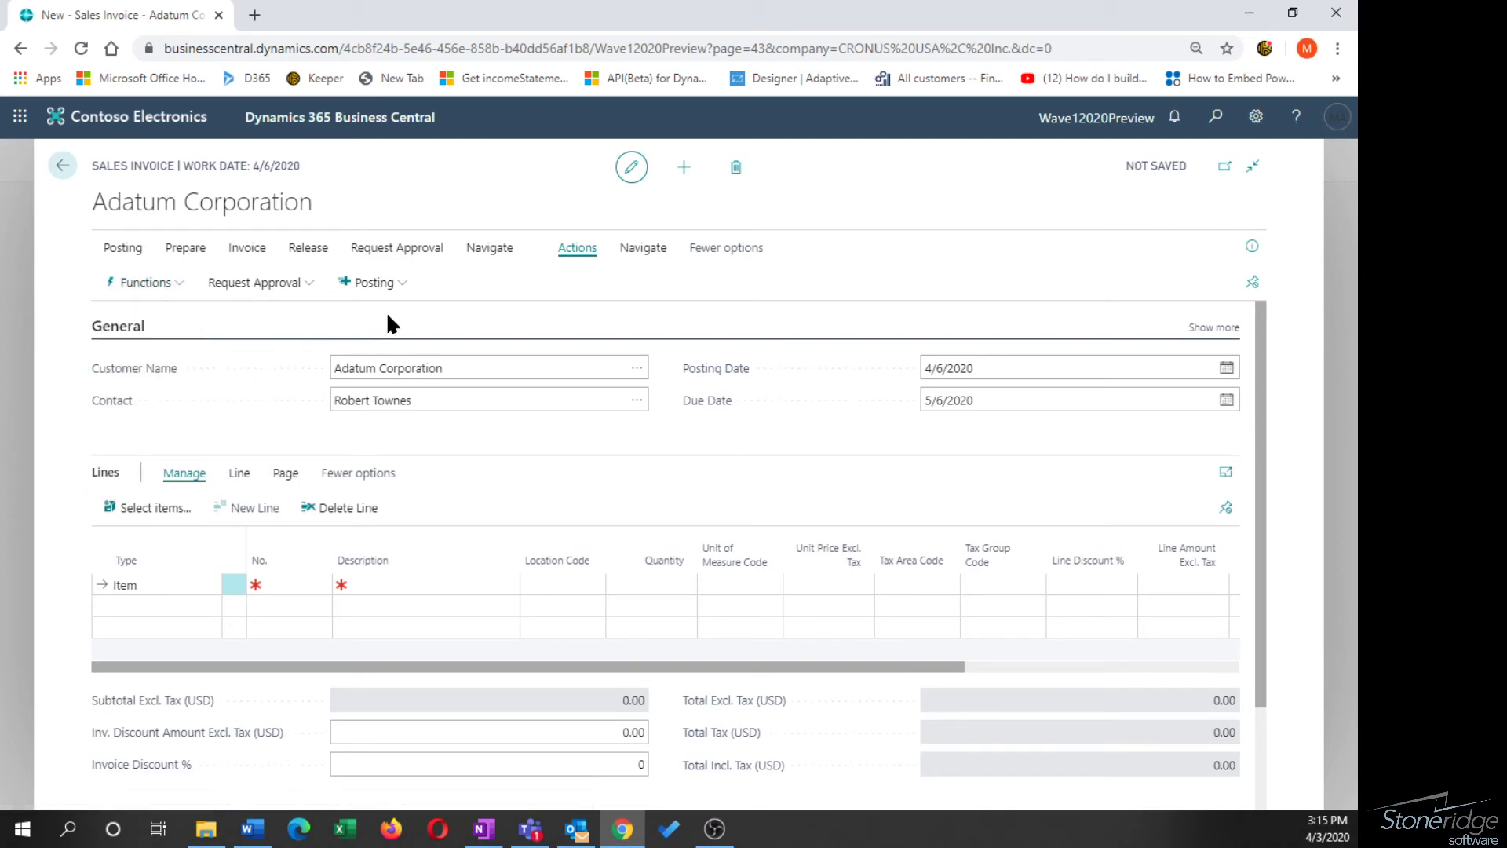
left_click(73, 170)
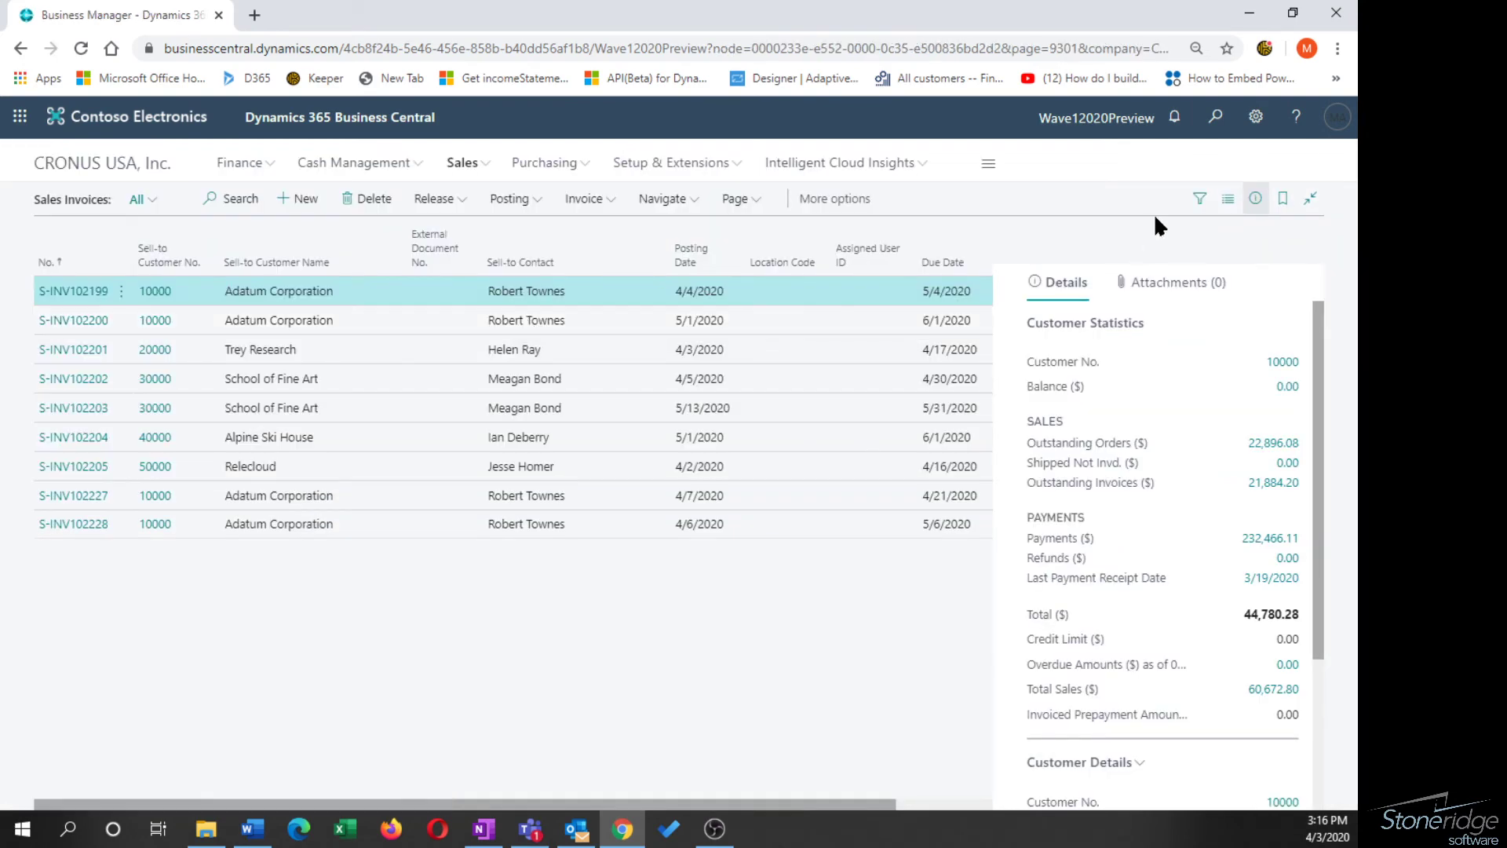
- Search for 'create recur' and open the Create Recurring Sales Invoices task
left_click(1216, 118)
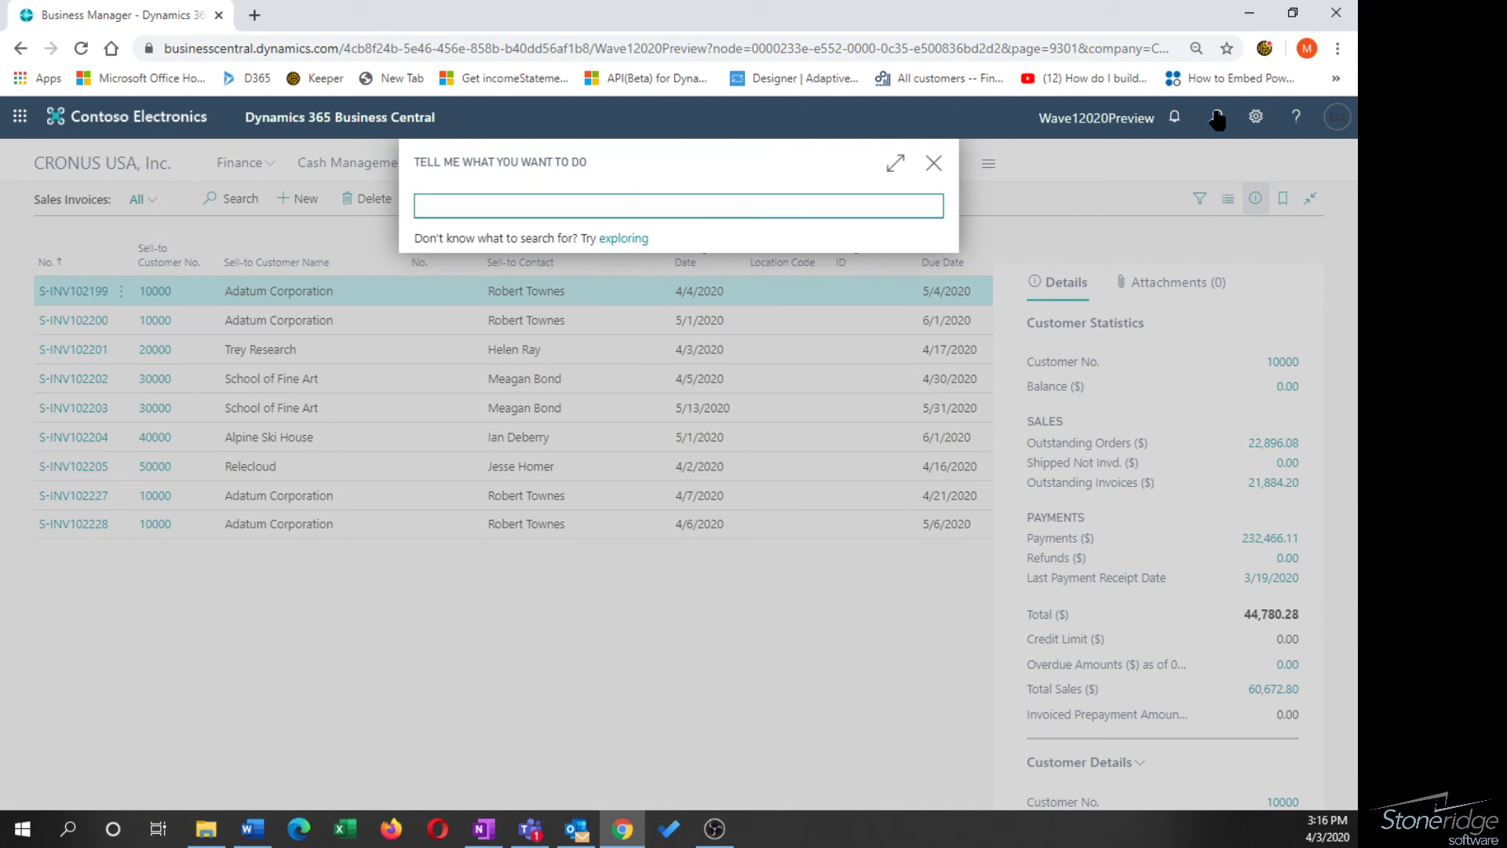
type("create recur")
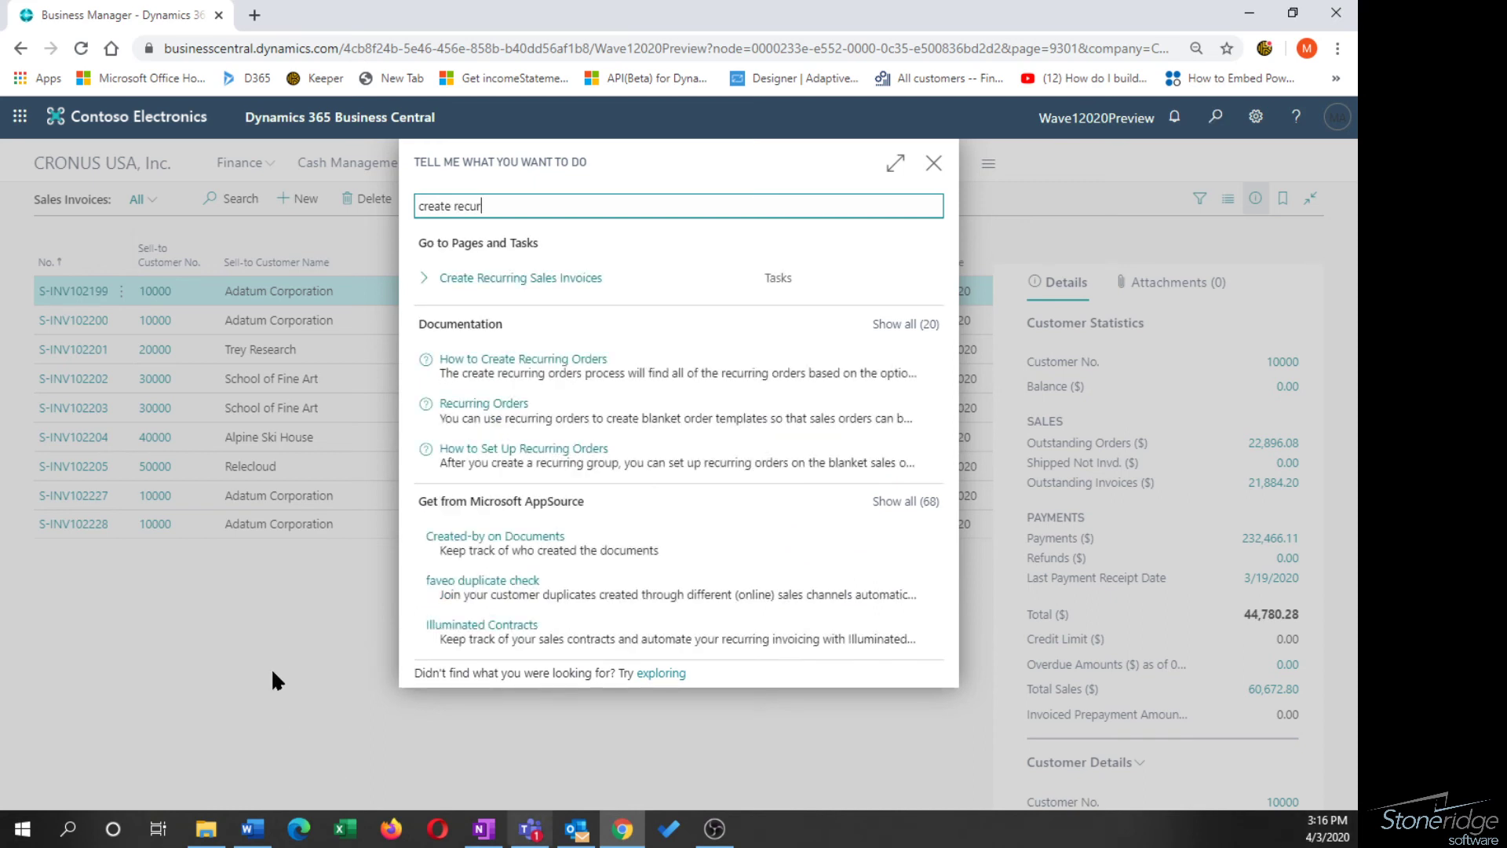
left_click(519, 277)
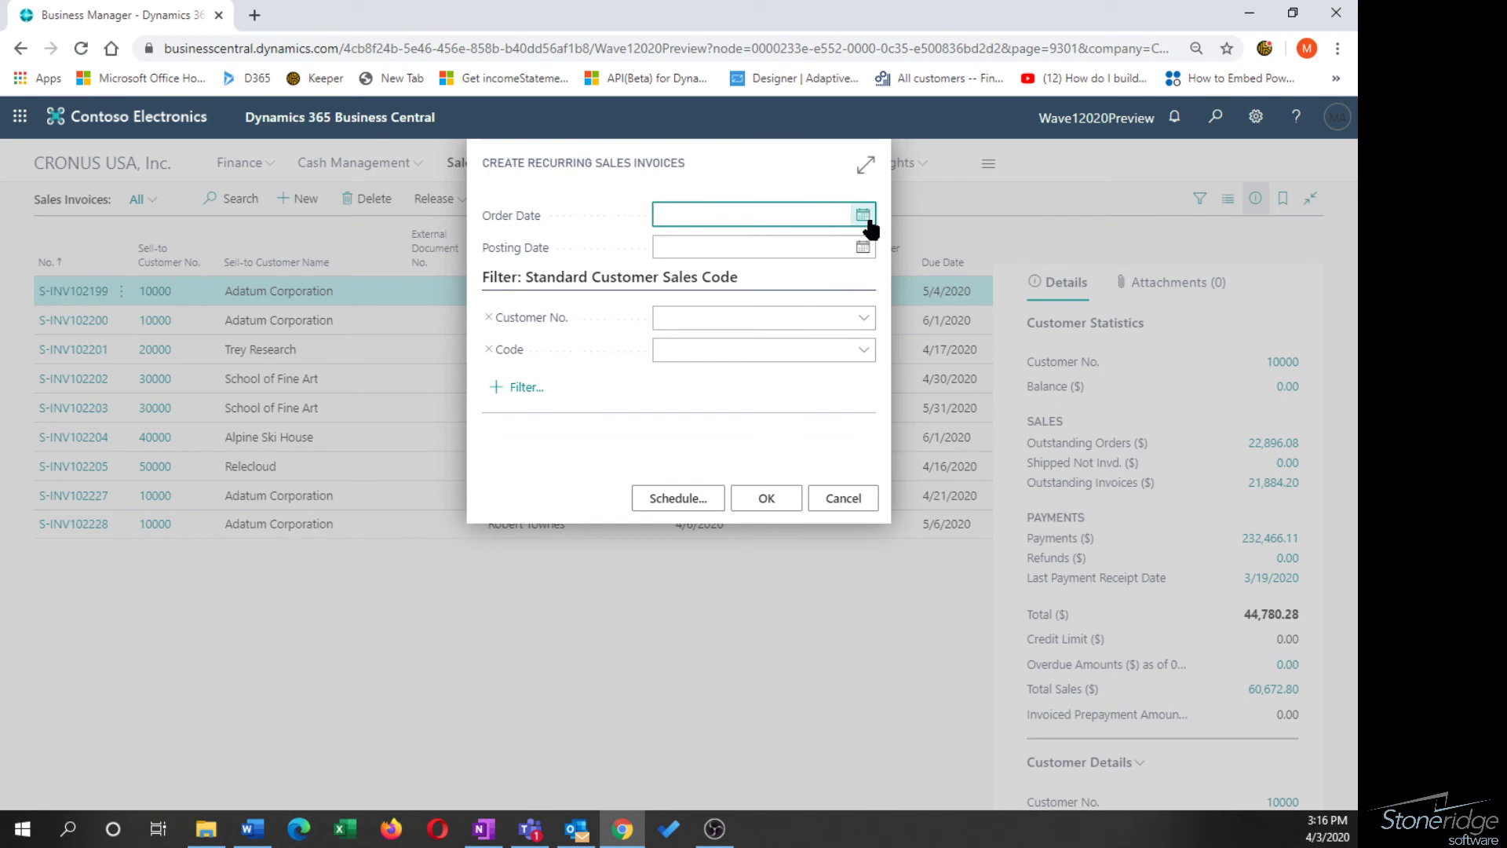
- Create the invoice with order and posting dates 4/10/2020, customer 10000 and code MONTHLY
left_click(866, 216)
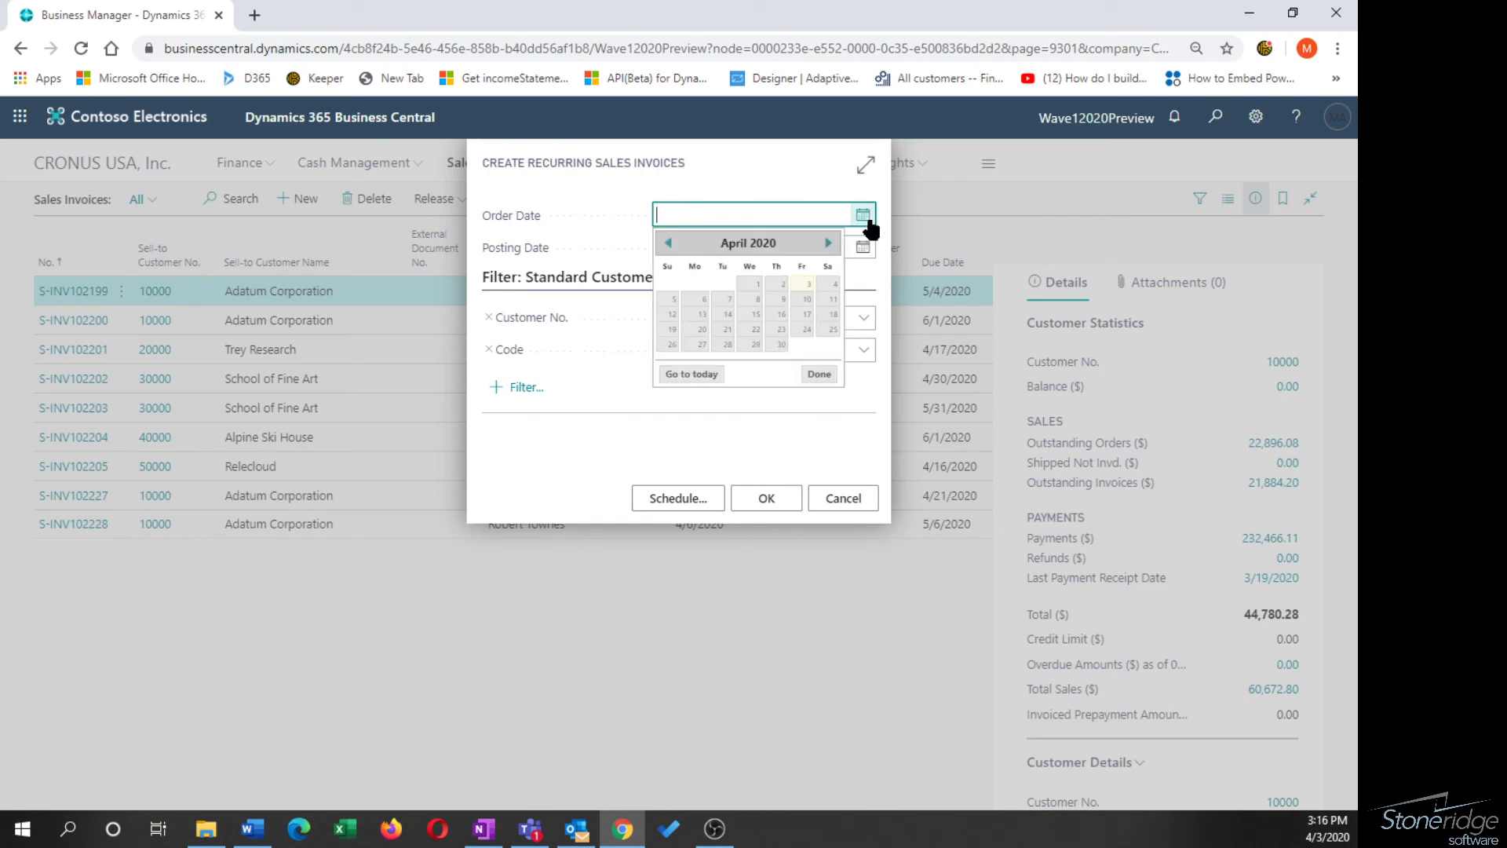
left_click(796, 307)
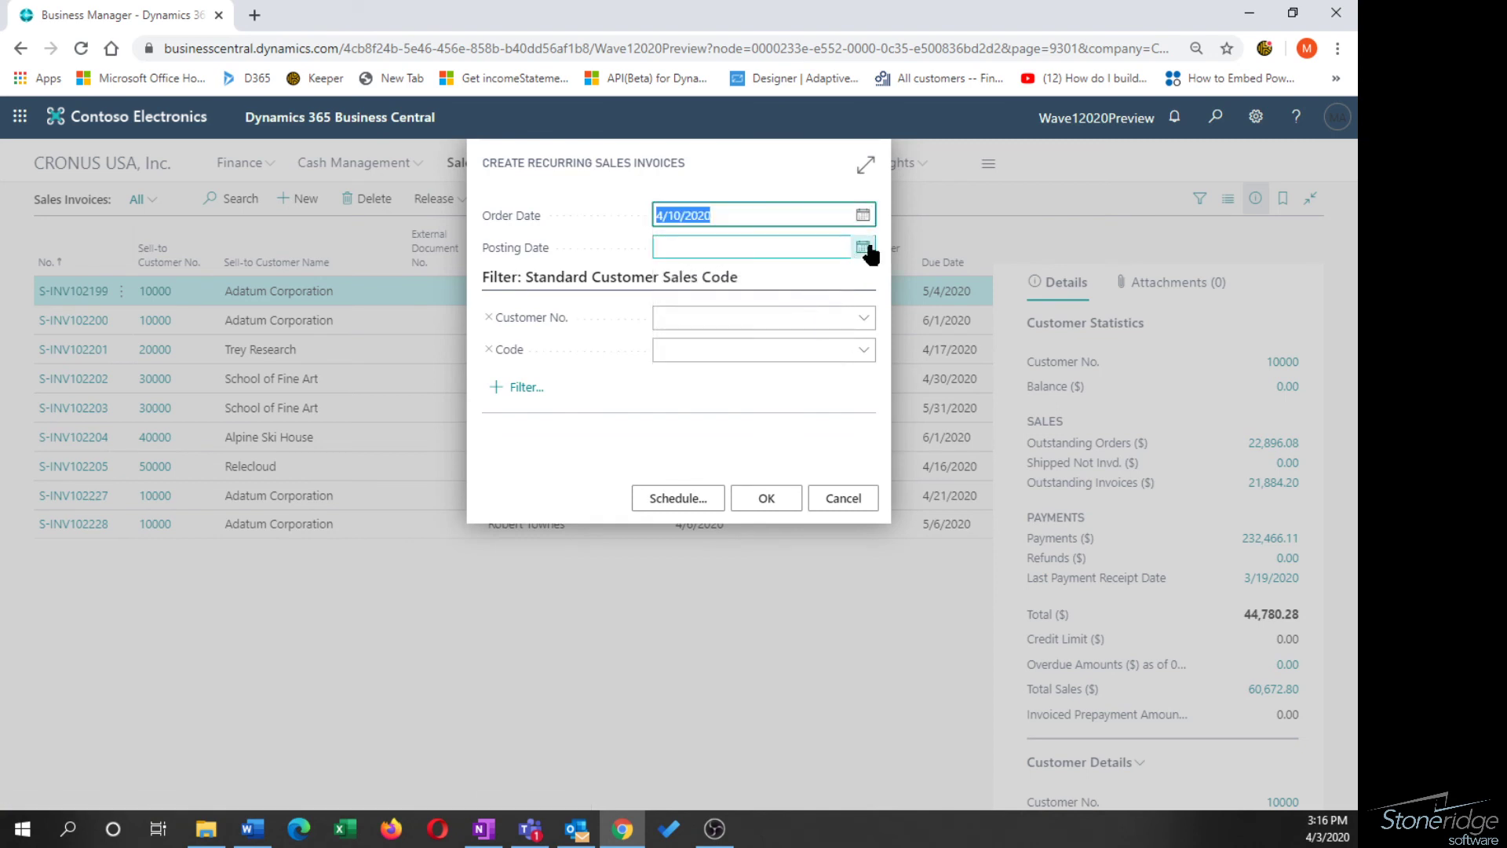
left_click(864, 247)
left_click(805, 330)
left_click(771, 320)
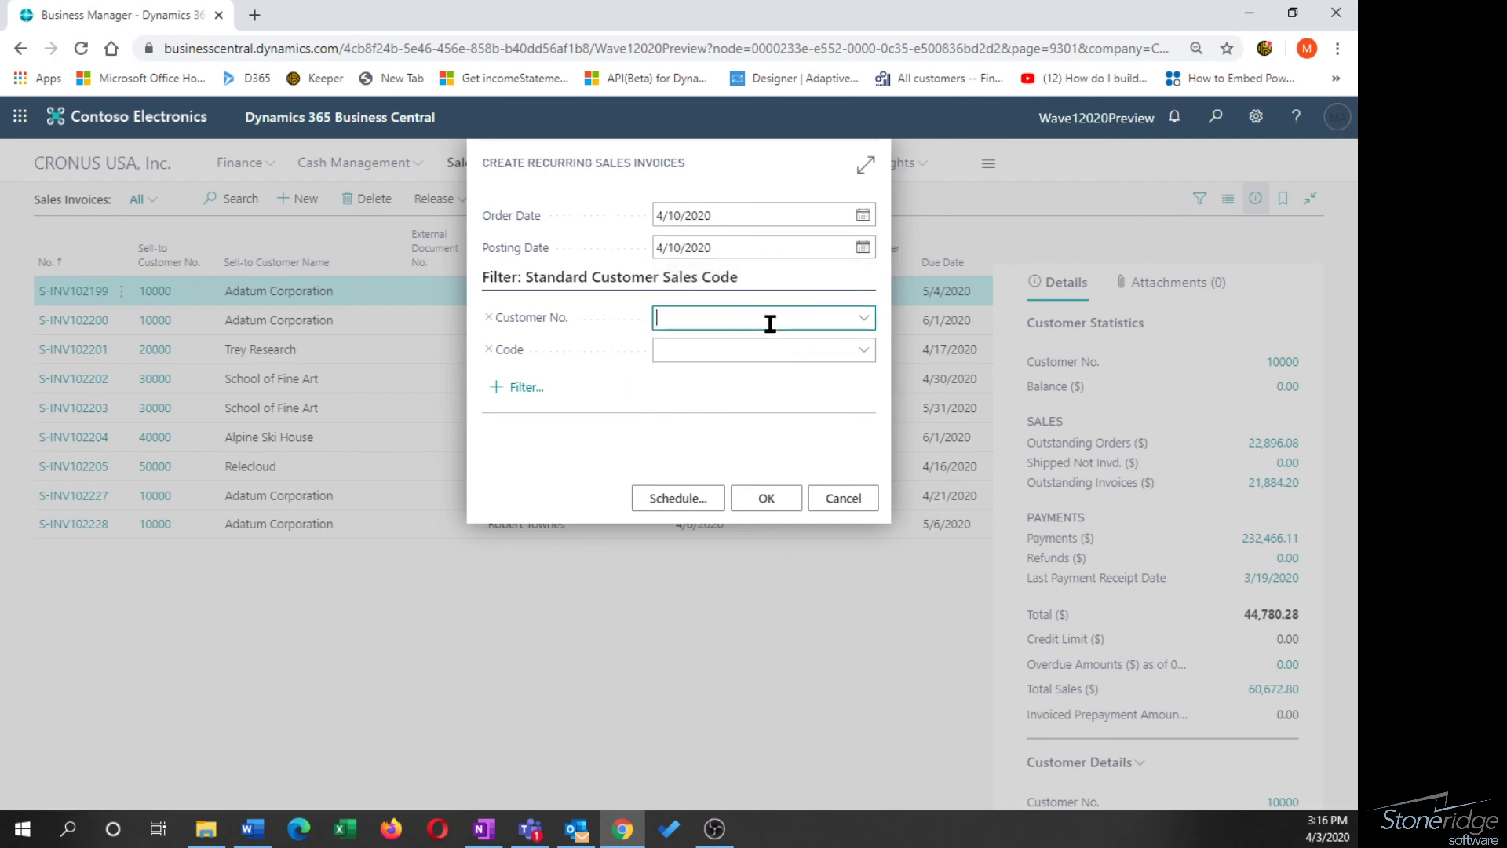
left_click(777, 383)
left_click(774, 350)
left_click(767, 421)
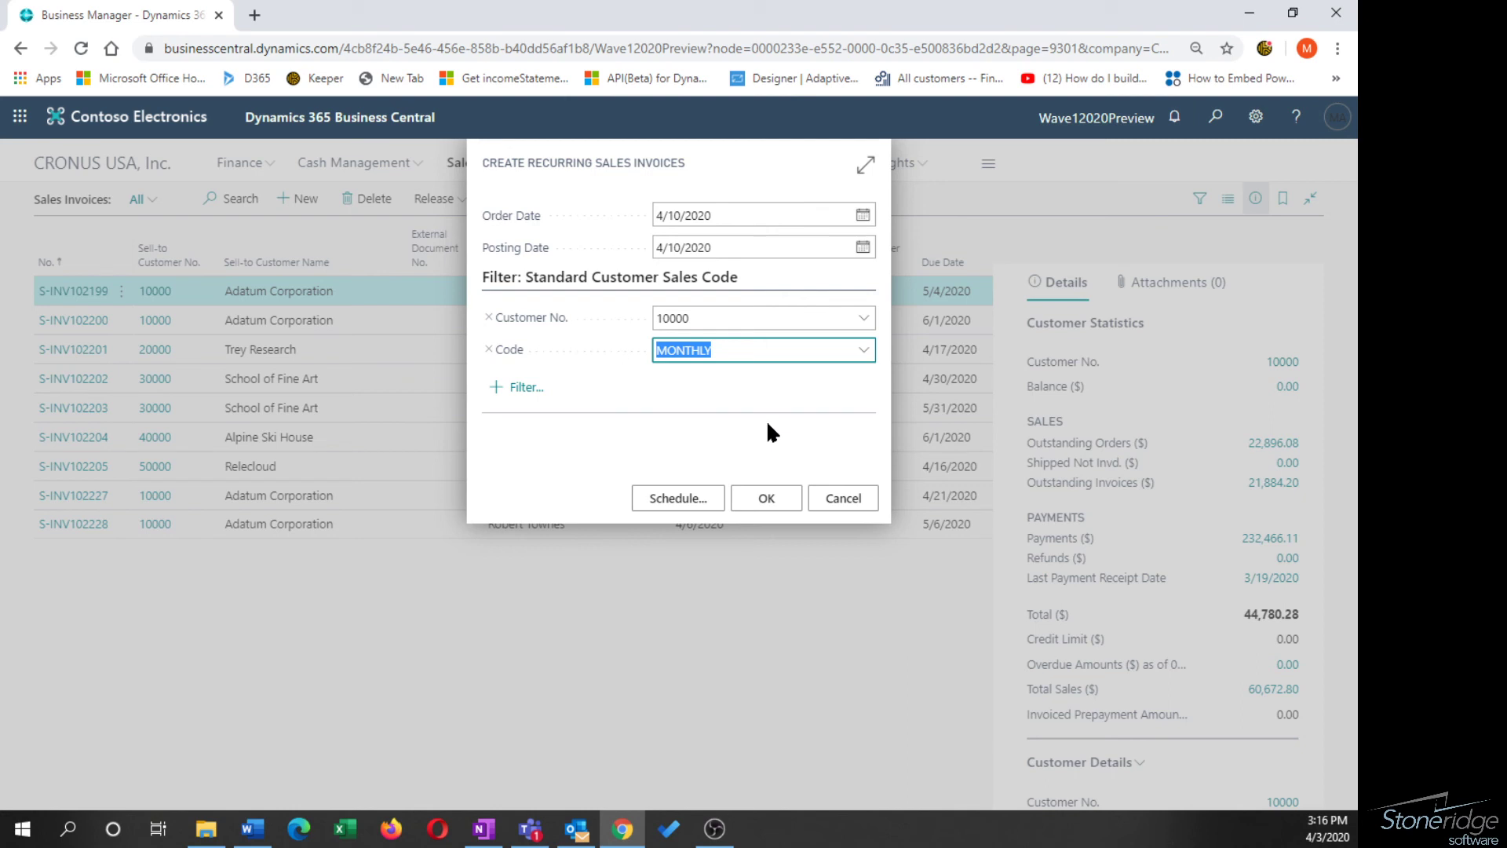
left_click(763, 496)
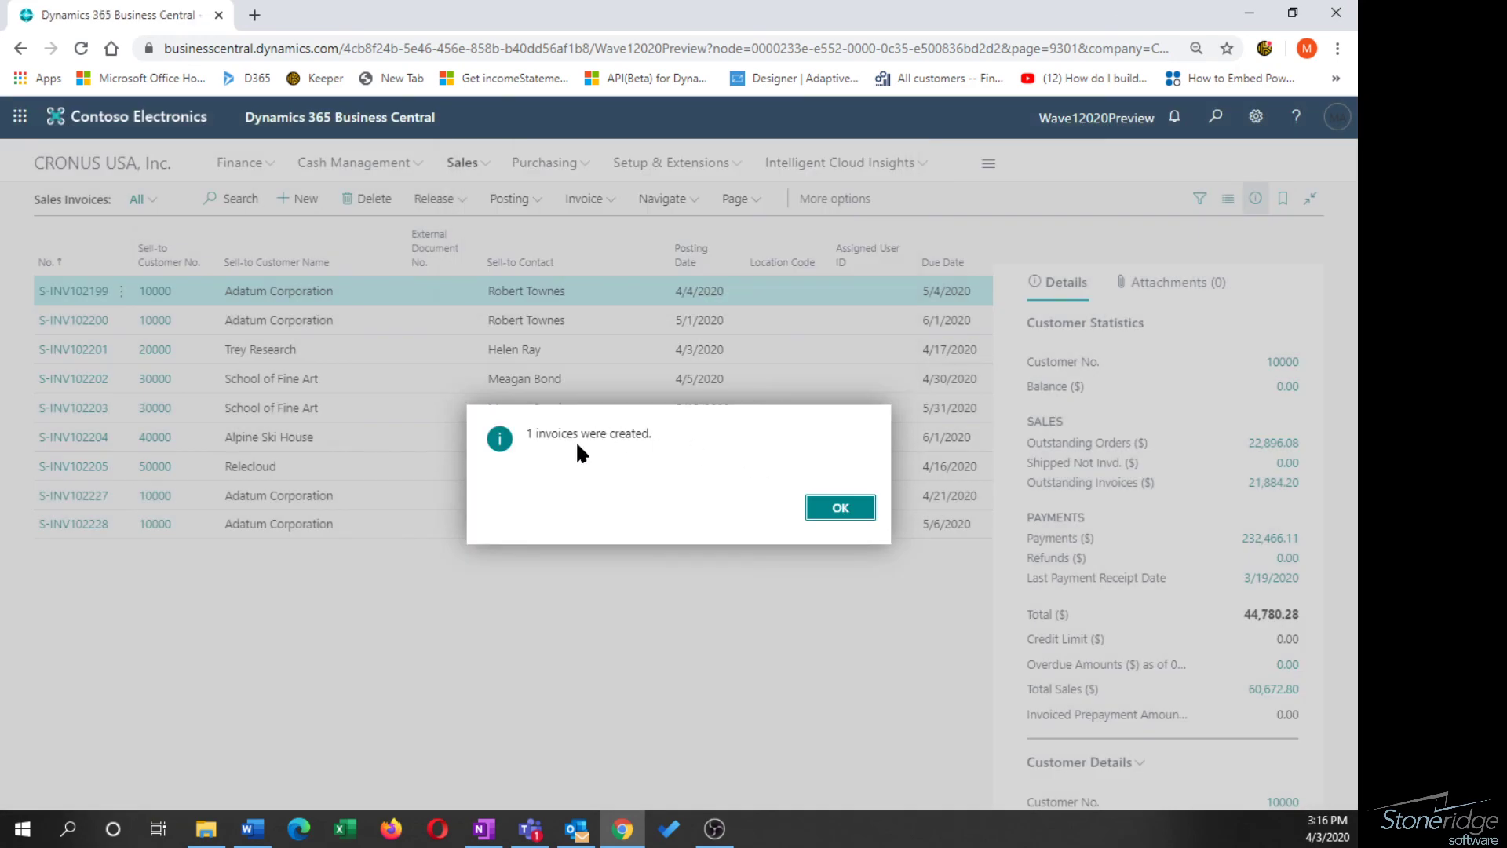
left_click(835, 507)
- Open invoice S-INV102229 to check its recurring lines, then exit it unposted
left_click(567, 553)
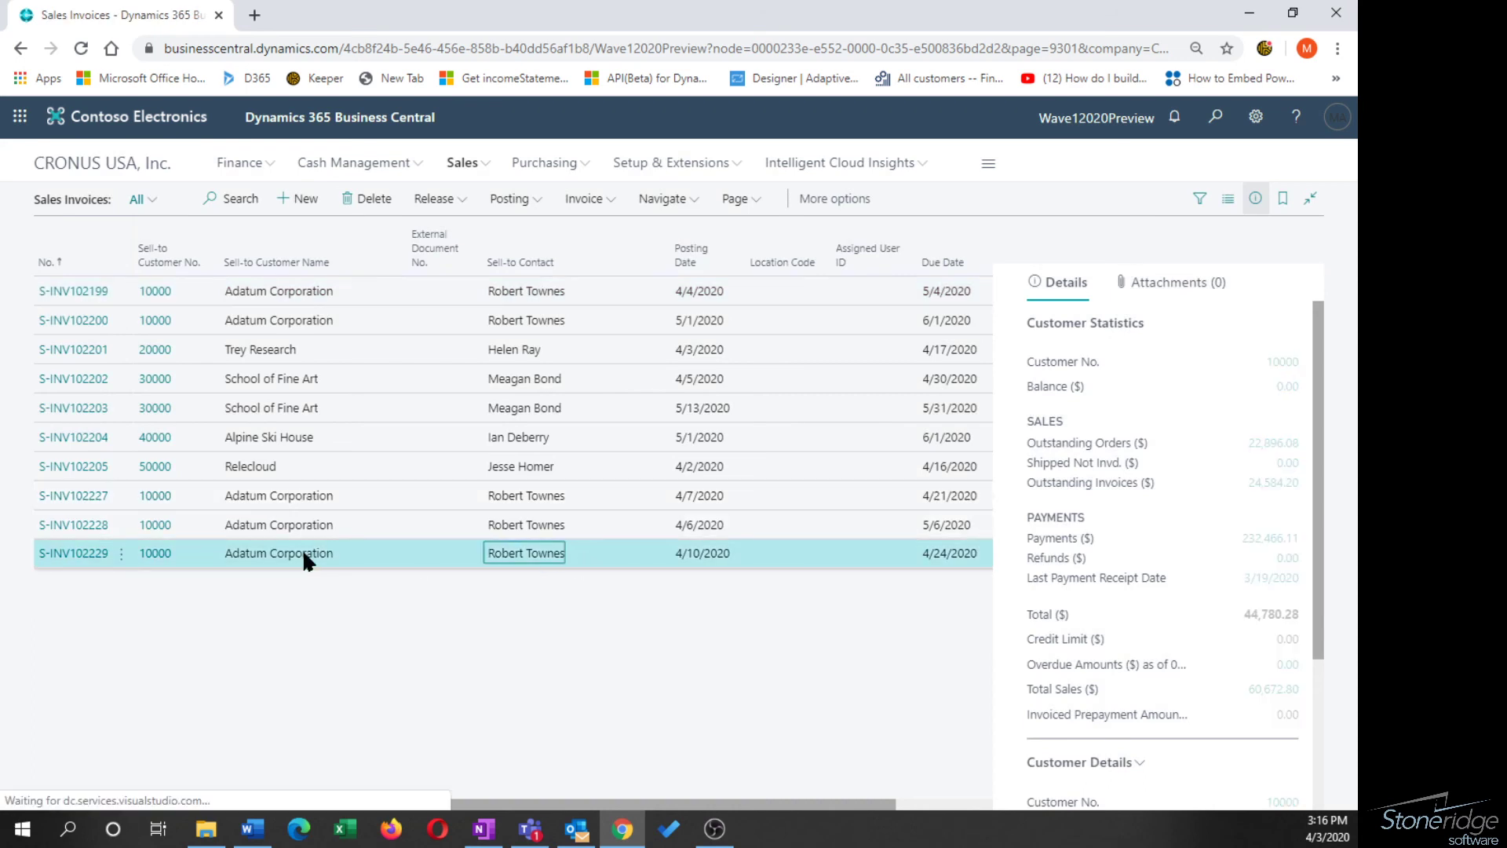
left_click(82, 554)
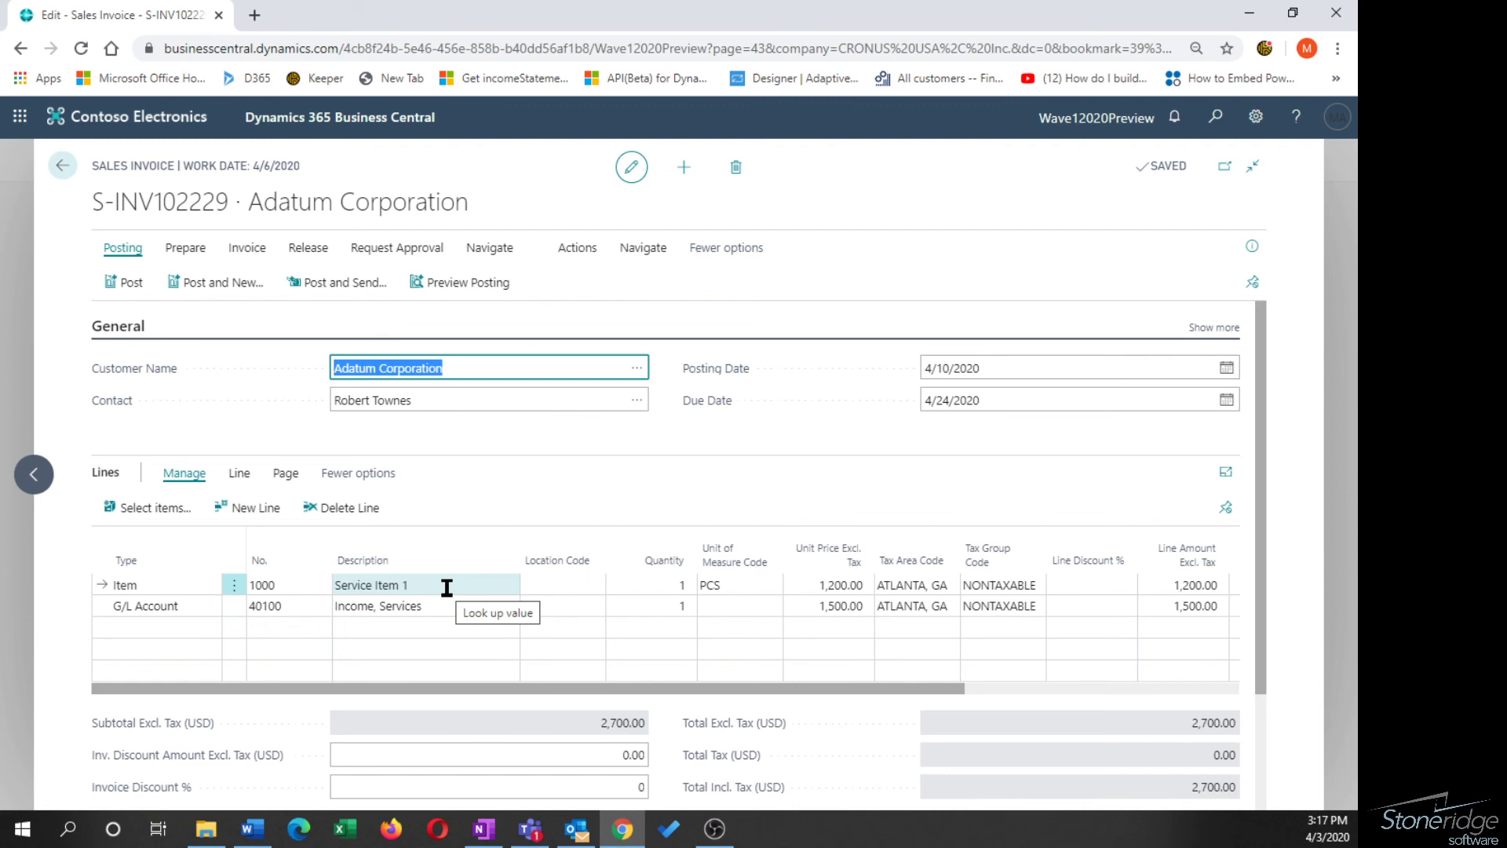
left_click(63, 165)
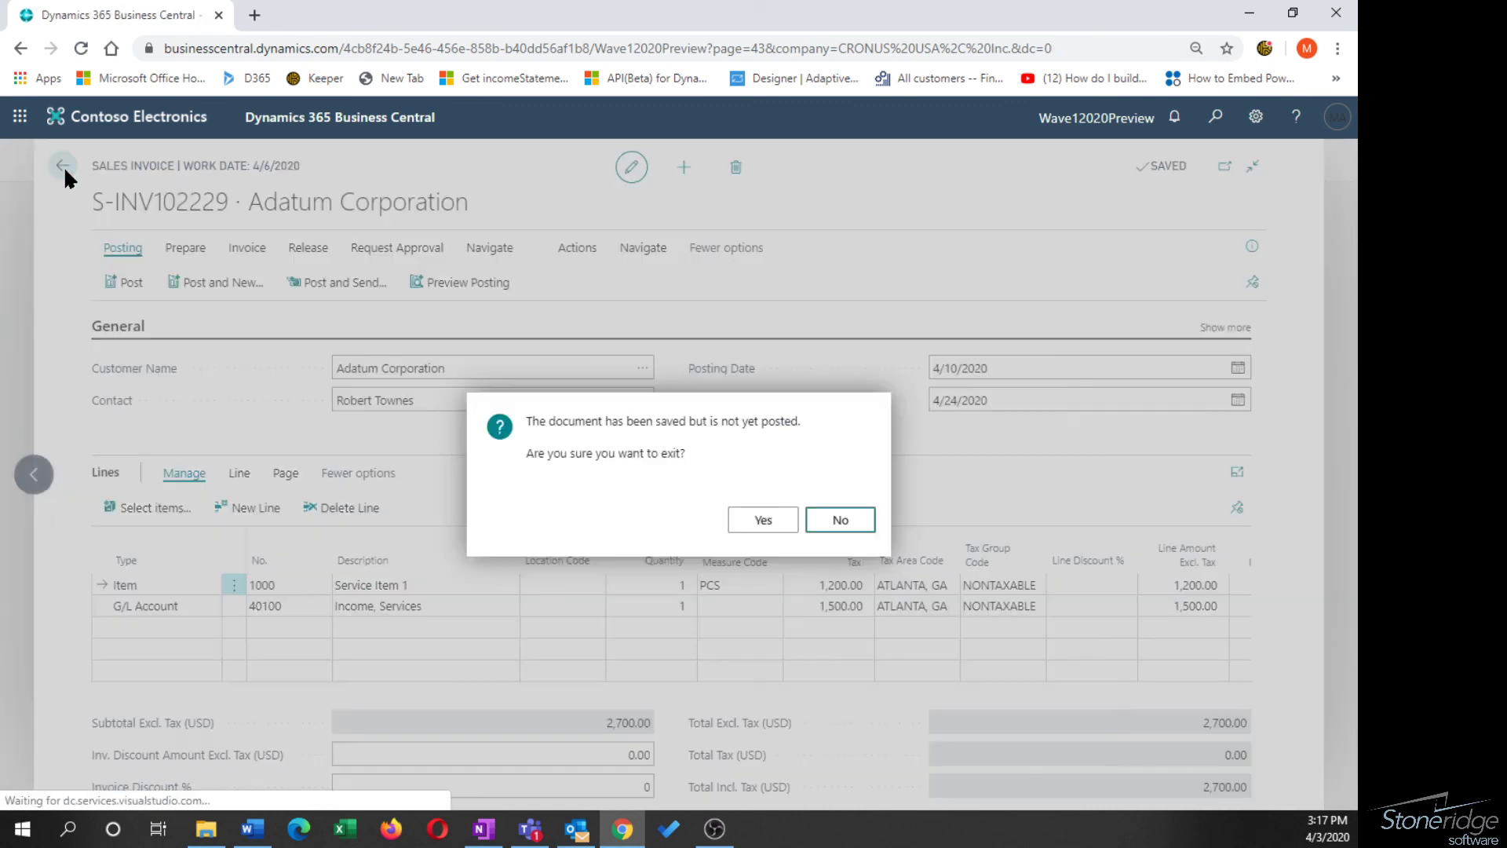
left_click(769, 524)
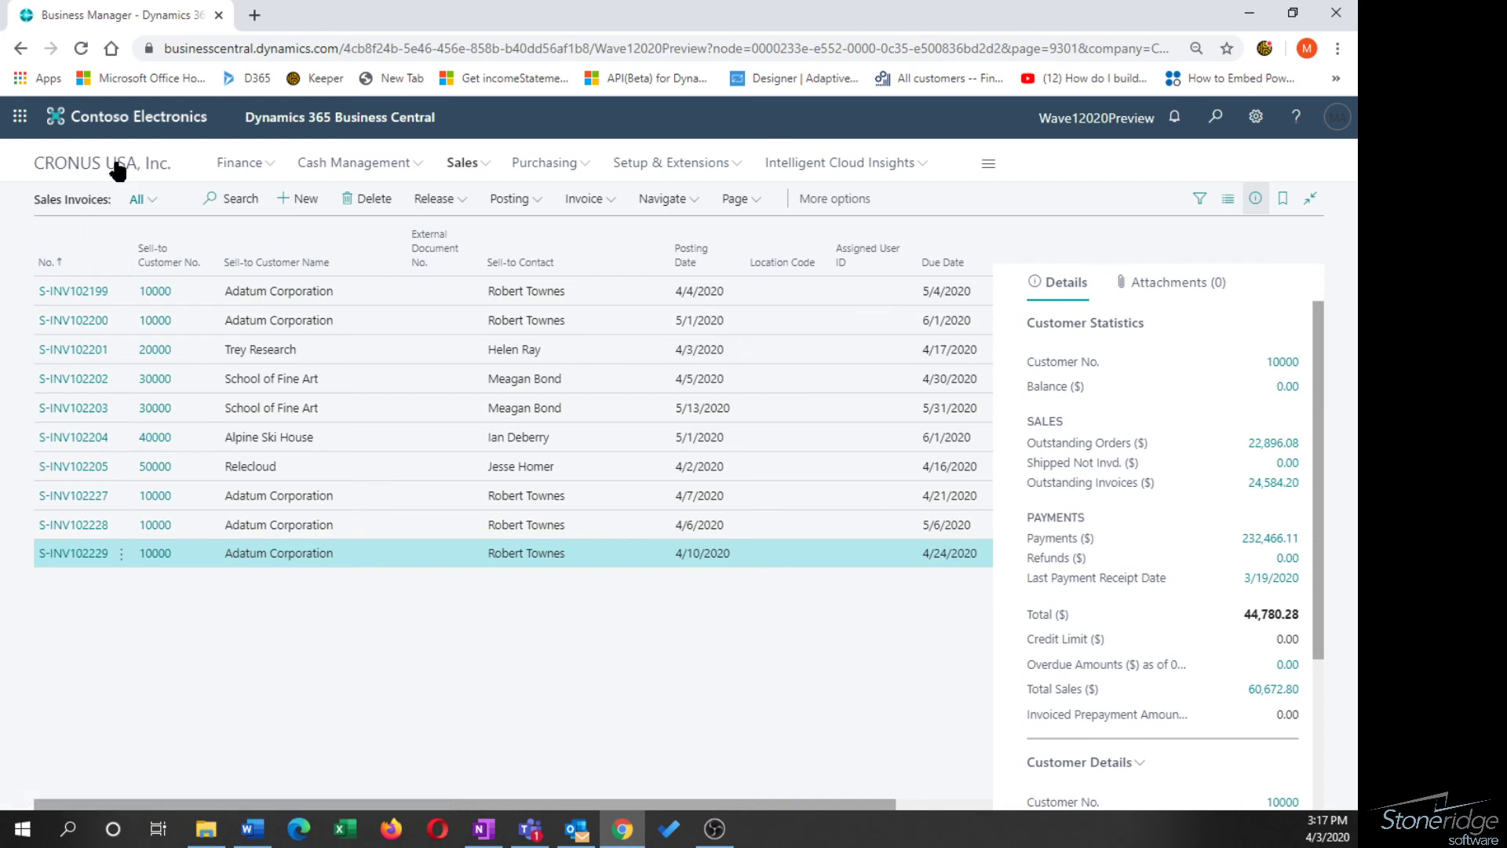